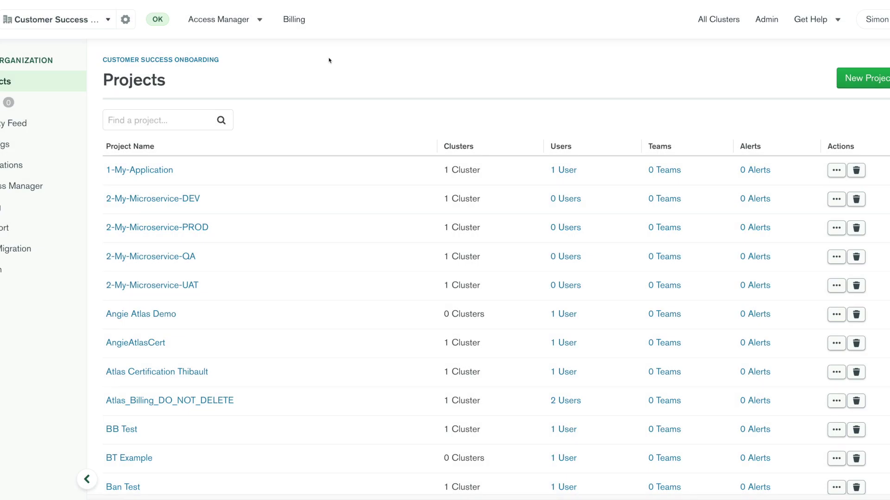
Step: From the Billing overview's Usage chart, open the 'explore your billing data using Charts' guide in a new tab
{"action": "scroll", "coordinate": [267, 89], "scroll_direction": "down", "scroll_amount": 1}
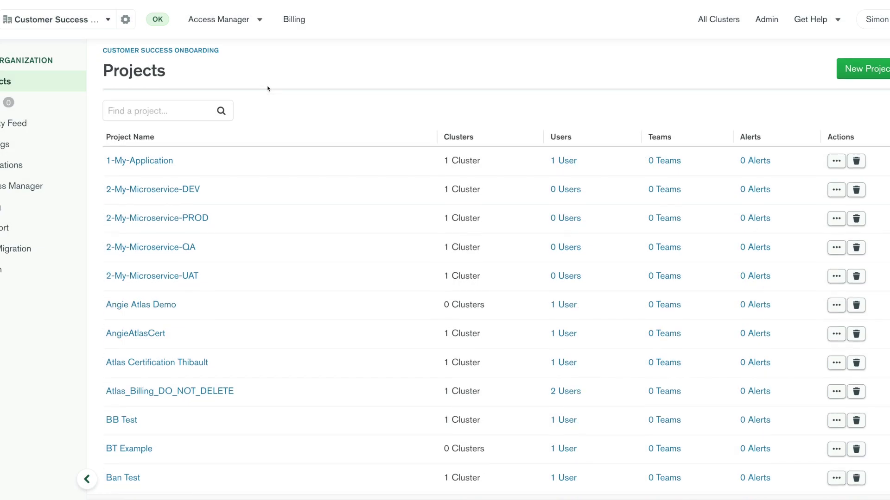
{"action": "scroll", "coordinate": [272, 82], "scroll_direction": "up", "scroll_amount": 1}
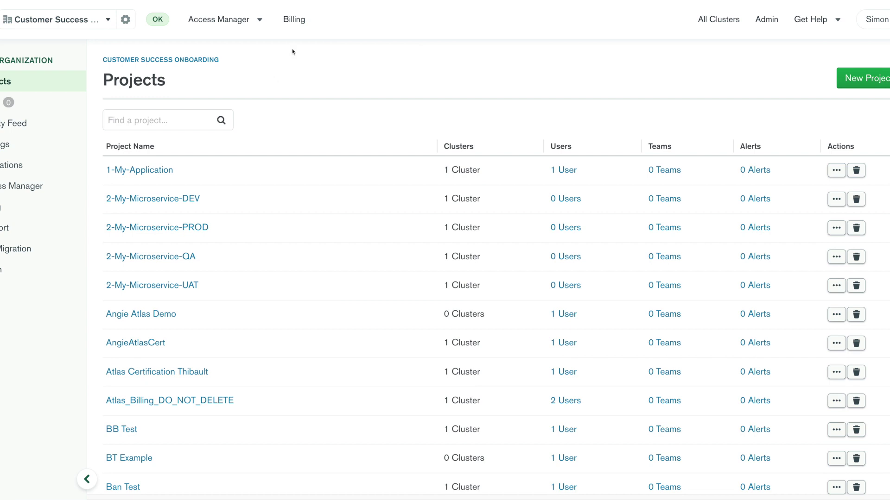
{"action": "left_click", "coordinate": [299, 25]}
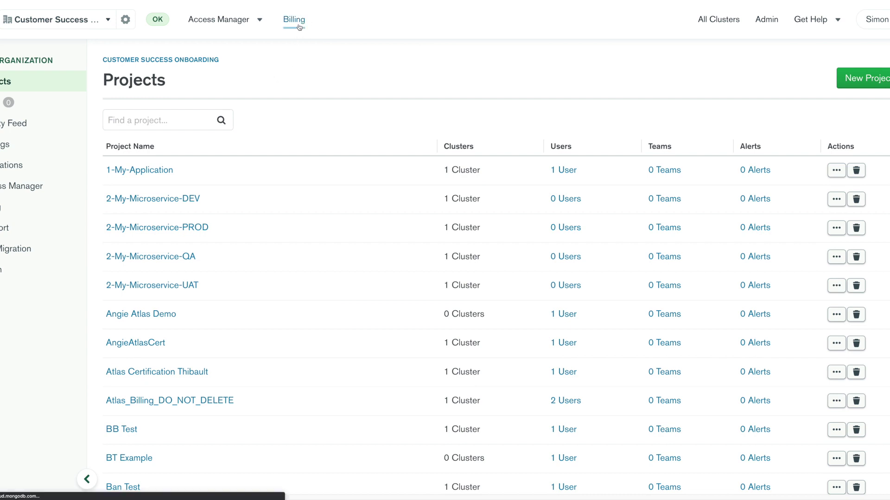
{"action": "scroll", "coordinate": [262, 241], "scroll_direction": "down", "scroll_amount": 1}
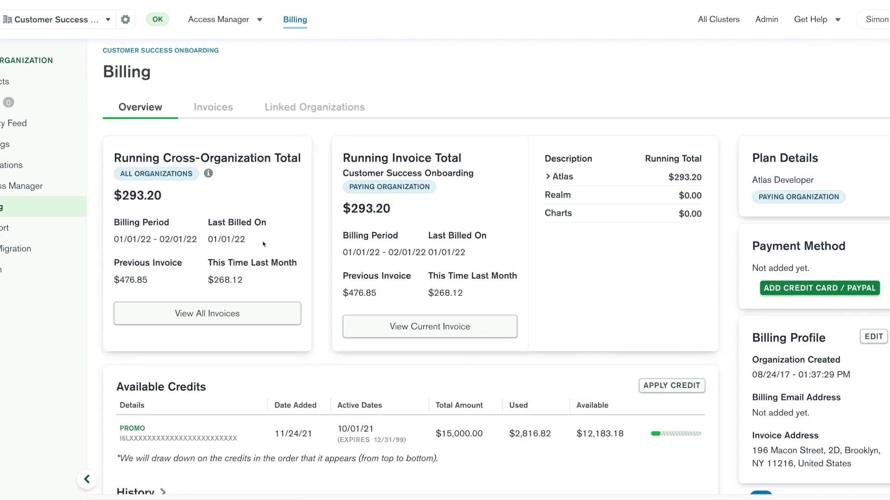
{"action": "scroll", "coordinate": [264, 244], "scroll_direction": "down", "scroll_amount": 6}
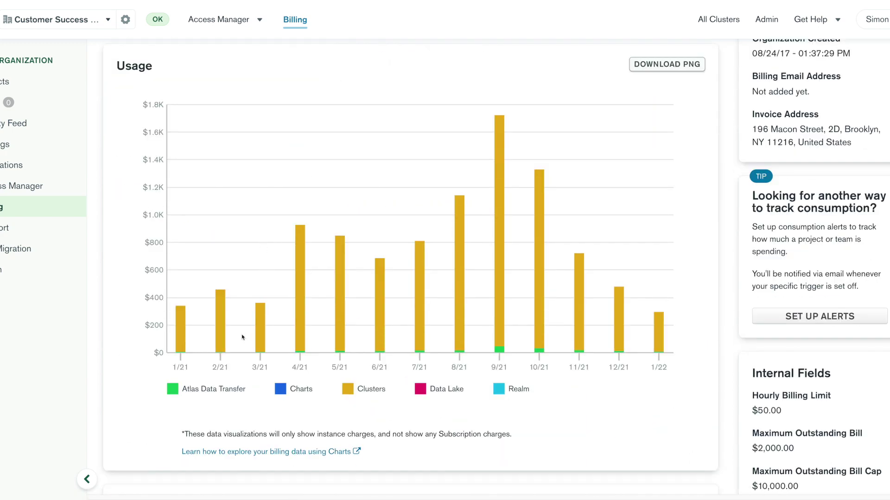
{"action": "scroll", "coordinate": [245, 339], "scroll_direction": "down", "scroll_amount": 3}
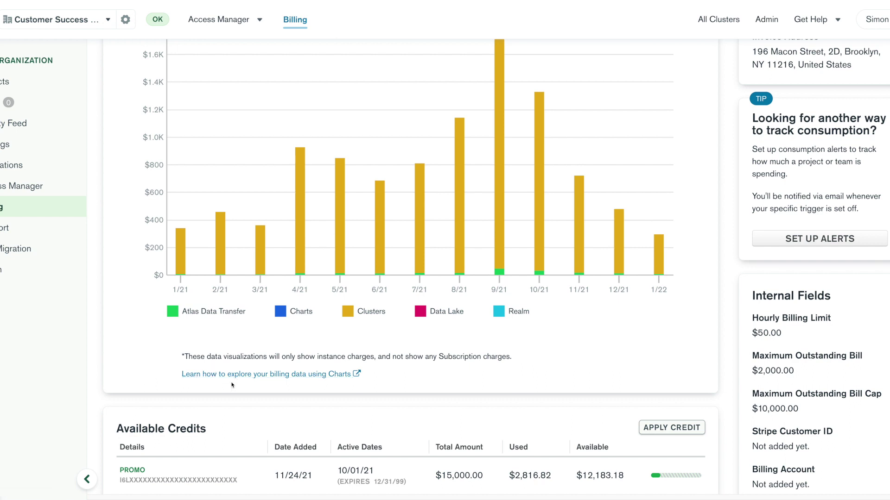
{"action": "right_click", "coordinate": [316, 377]}
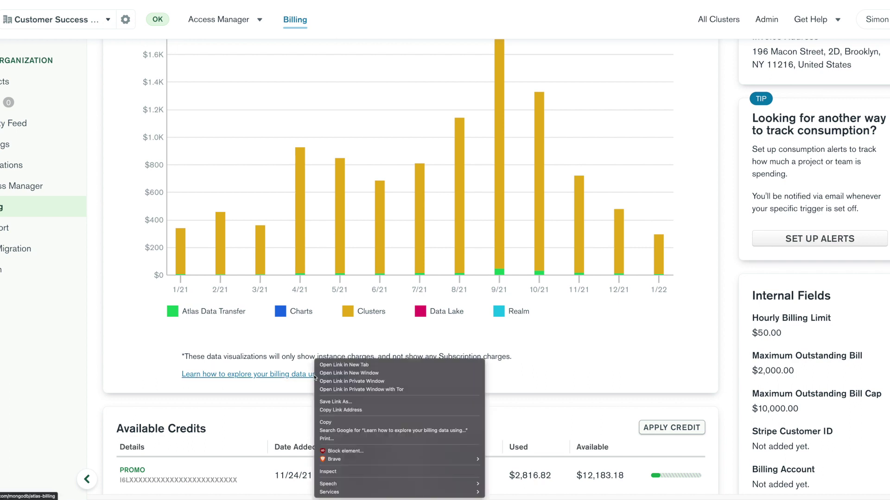
{"action": "left_click", "coordinate": [343, 365]}
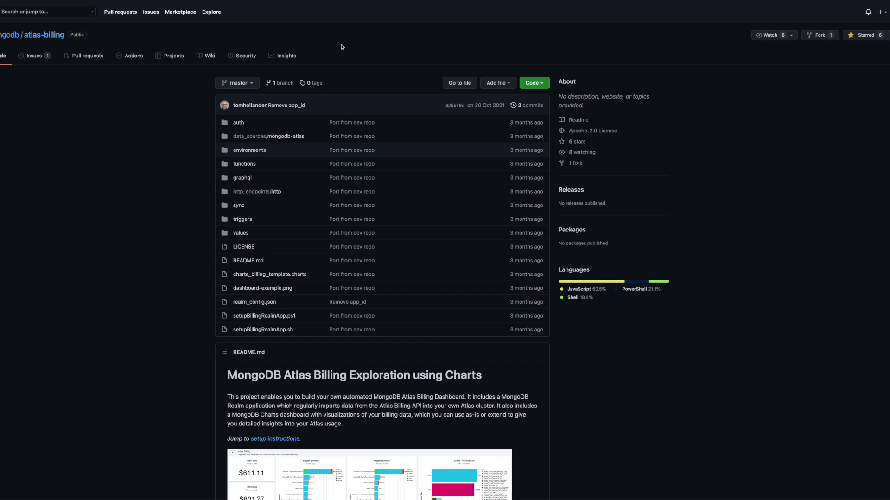
Step: Scroll through the atlas-billing README's example billing dashboard screenshots
{"action": "scroll", "coordinate": [455, 279], "scroll_direction": "down", "scroll_amount": 8}
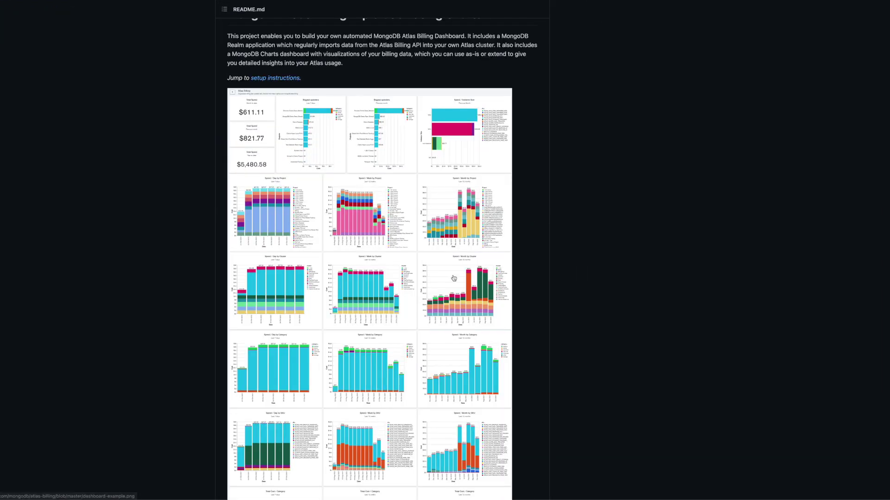
{"action": "scroll", "coordinate": [417, 232], "scroll_direction": "up", "scroll_amount": 6}
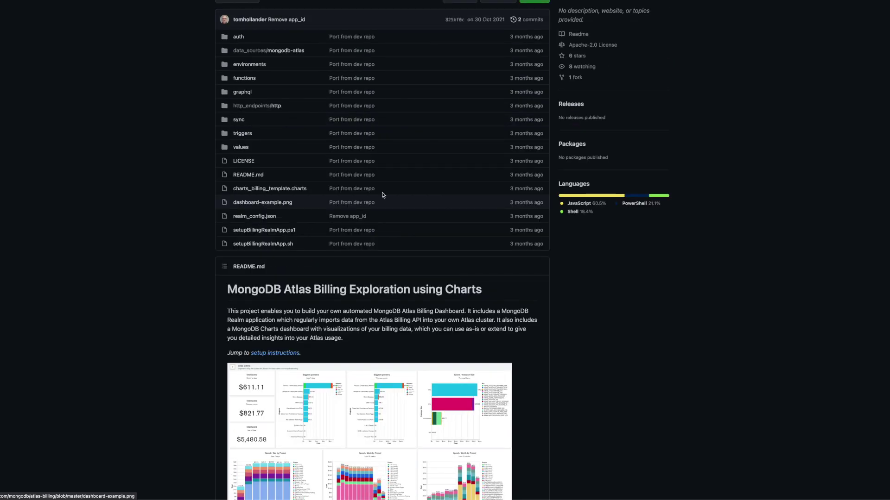
{"action": "scroll", "coordinate": [408, 141], "scroll_direction": "up", "scroll_amount": 1}
{"action": "scroll", "coordinate": [549, 324], "scroll_direction": "down", "scroll_amount": 2}
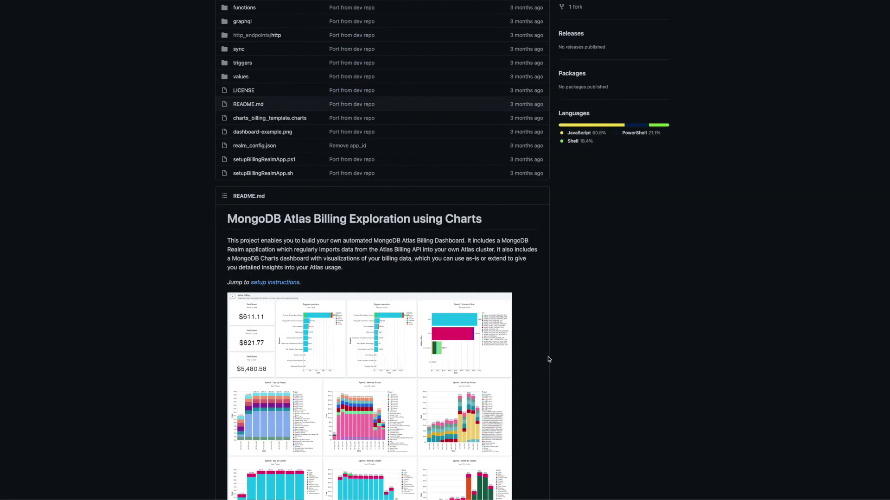
{"action": "scroll", "coordinate": [549, 360], "scroll_direction": "down", "scroll_amount": 8}
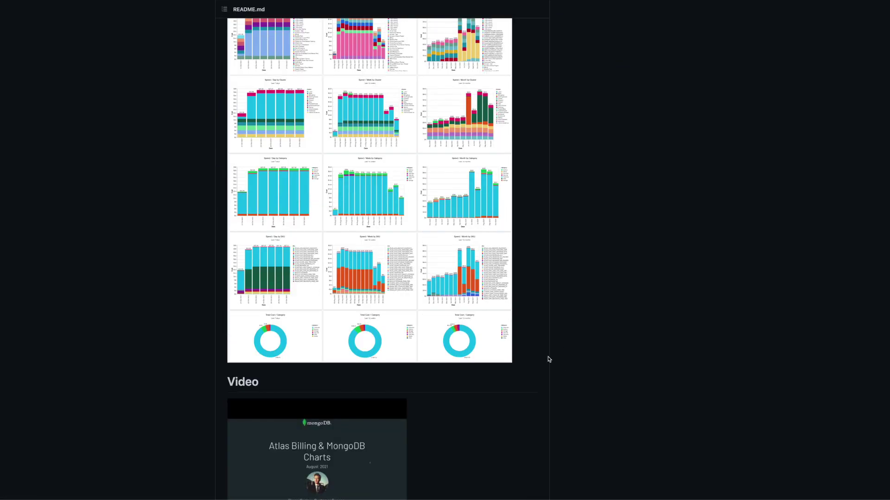
{"action": "scroll", "coordinate": [548, 360], "scroll_direction": "up", "scroll_amount": 10}
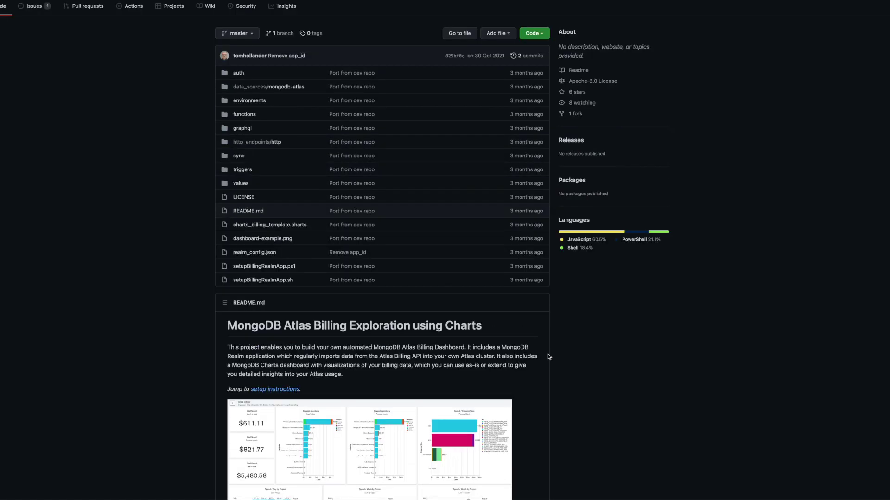
{"action": "scroll", "coordinate": [514, 350], "scroll_direction": "down", "scroll_amount": 3}
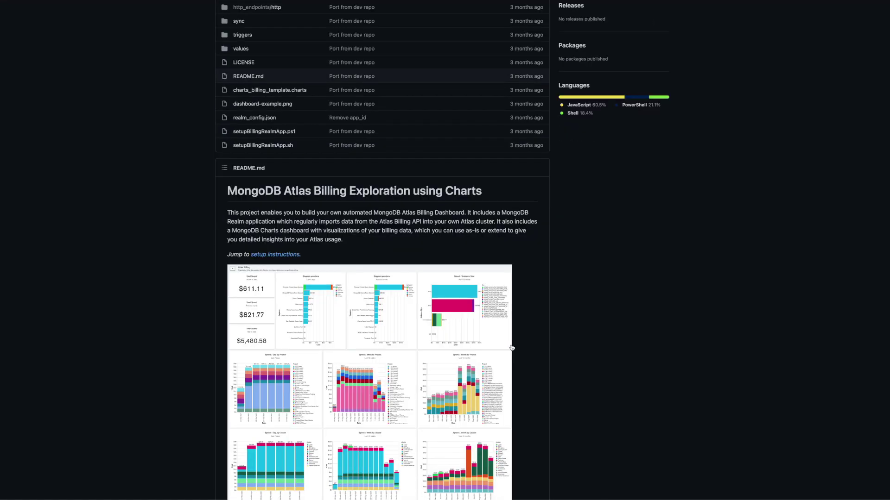
{"action": "scroll", "coordinate": [514, 351], "scroll_direction": "down", "scroll_amount": 6}
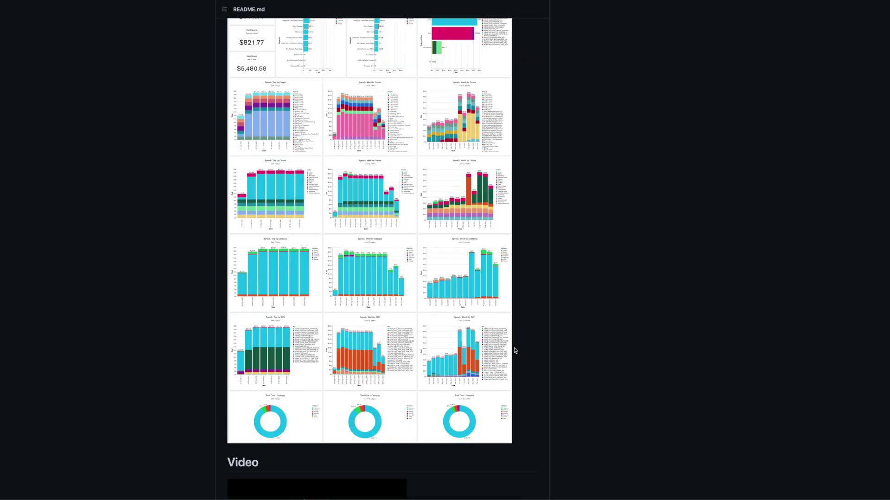
{"action": "scroll", "coordinate": [514, 351], "scroll_direction": "down", "scroll_amount": 1}
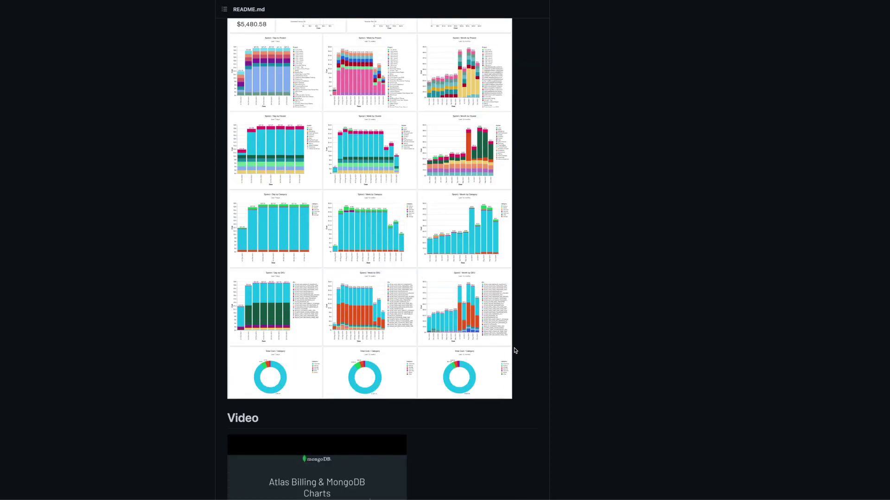
{"action": "scroll", "coordinate": [514, 351], "scroll_direction": "up", "scroll_amount": 10}
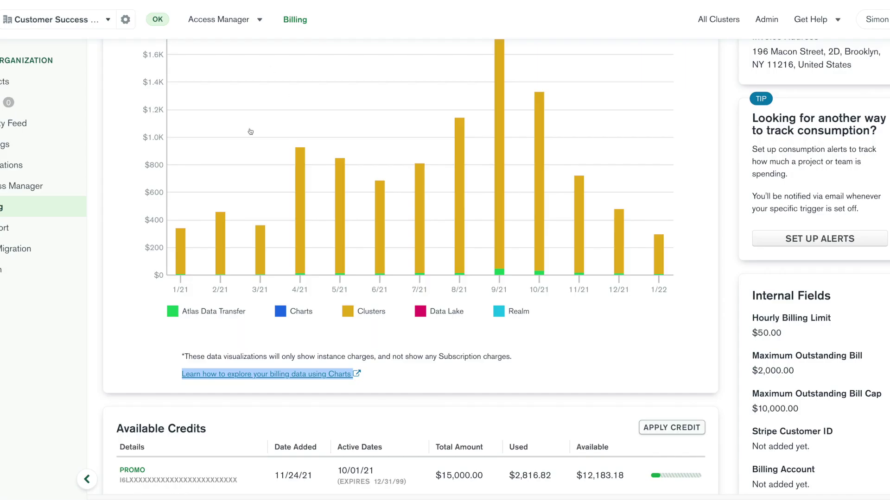
Step: From the organization's projects list, create a new project named billing_DO_DELETE_ME
{"action": "scroll", "coordinate": [250, 132], "scroll_direction": "up", "scroll_amount": 9}
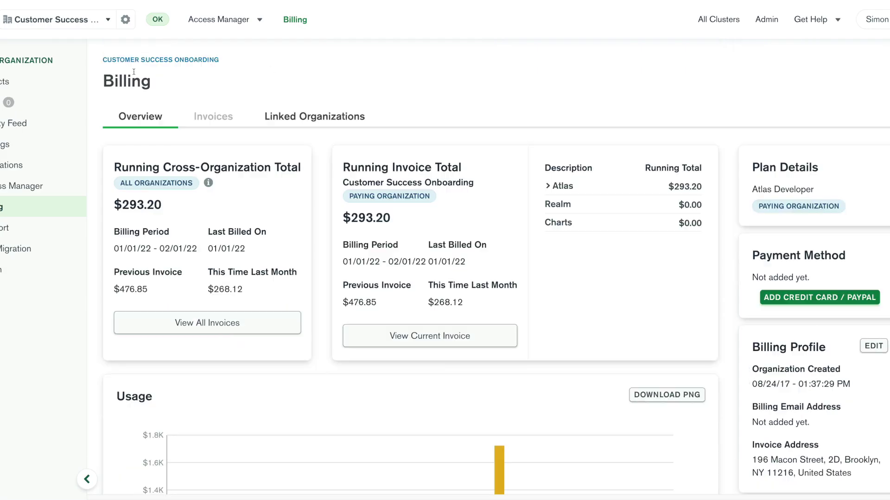
{"action": "left_click", "coordinate": [170, 61]}
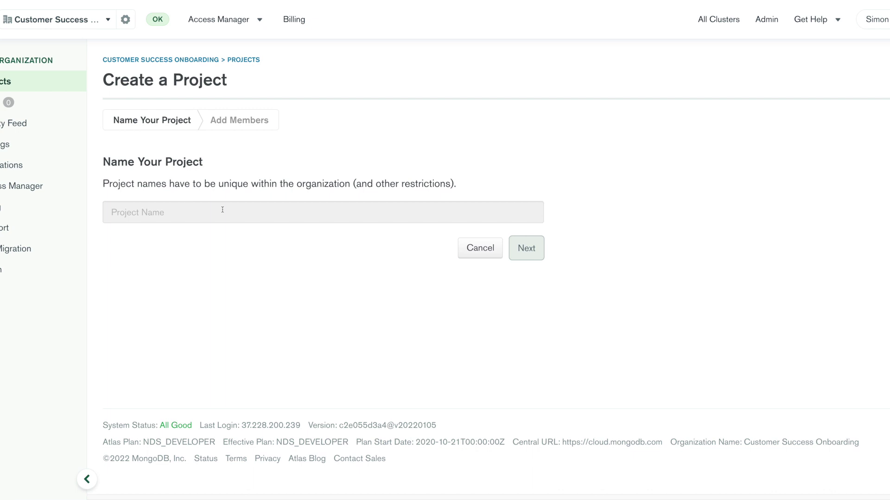
{"action": "left_click", "coordinate": [222, 210]}
{"action": "type", "text": "bil"}
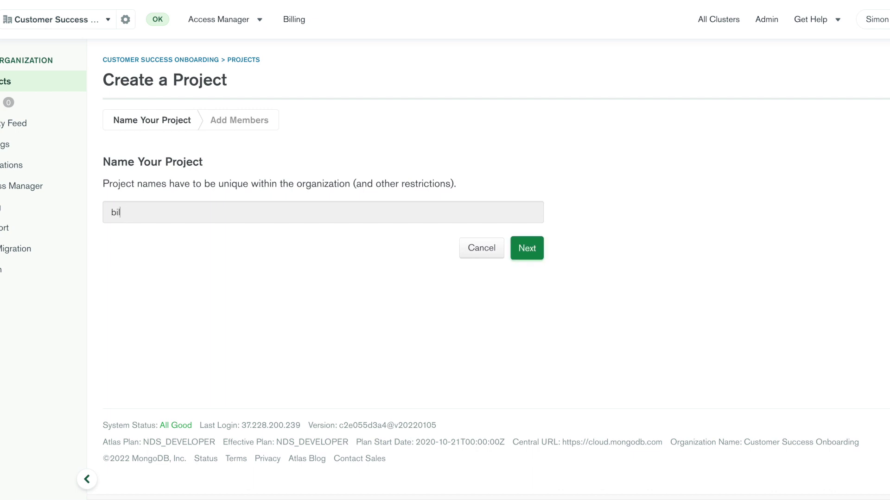
{"action": "type", "text": "ling_DO_DELETe"}
{"action": "key", "text": "BackSpace"}
{"action": "type", "text": "E_ME"}
{"action": "left_click", "coordinate": [530, 254]}
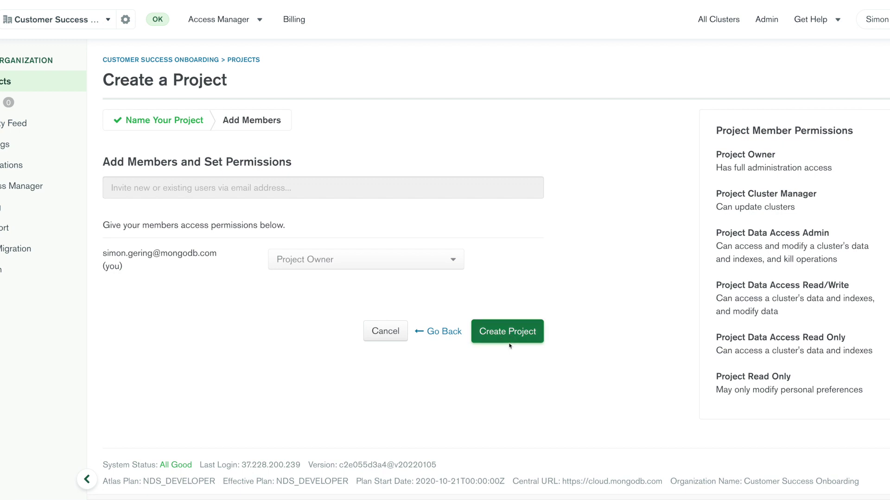
{"action": "left_click", "coordinate": [510, 340]}
{"action": "left_click", "coordinate": [509, 339]}
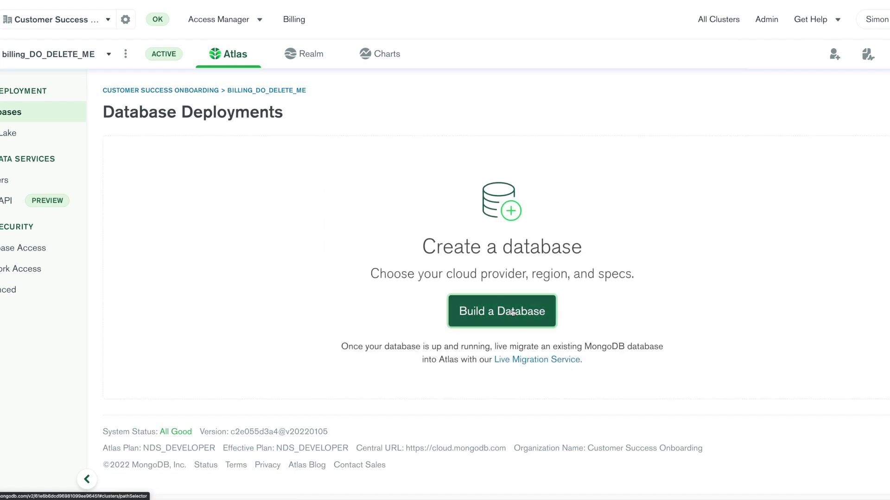
Step: Start building a database and choose the free Shared deployment option
{"action": "left_click", "coordinate": [512, 313]}
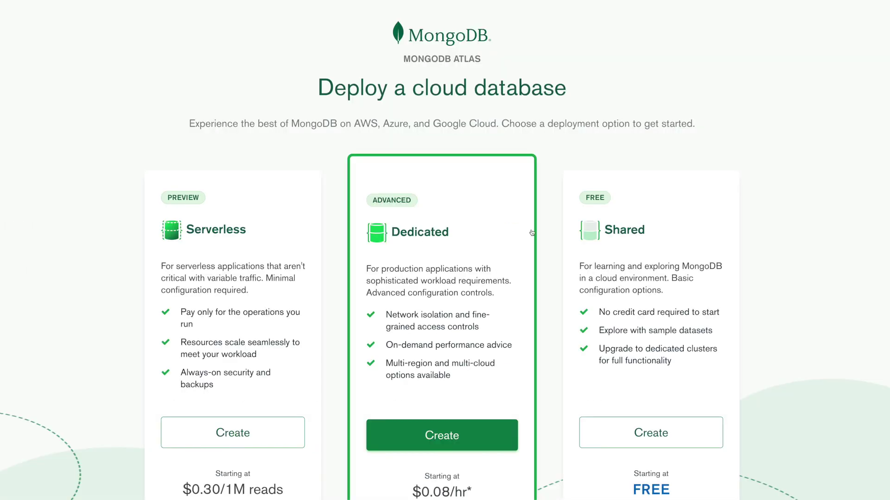
{"action": "scroll", "coordinate": [693, 299], "scroll_direction": "down", "scroll_amount": 1}
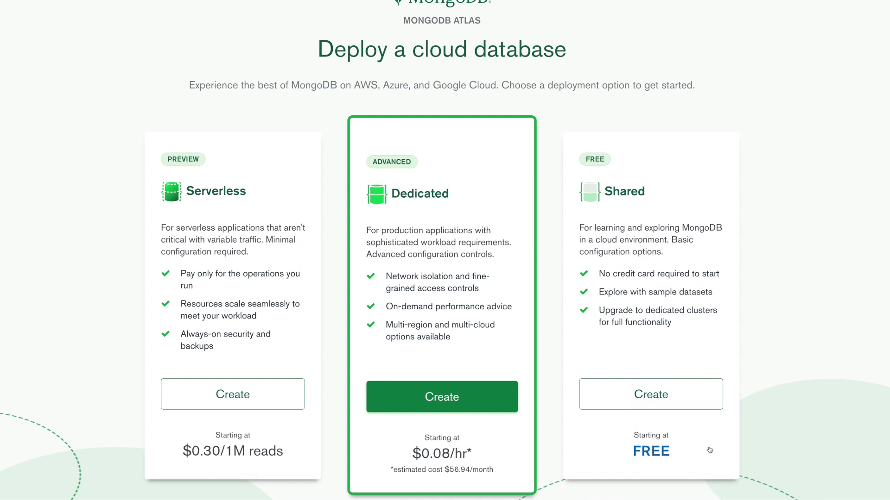
{"action": "left_click", "coordinate": [683, 403]}
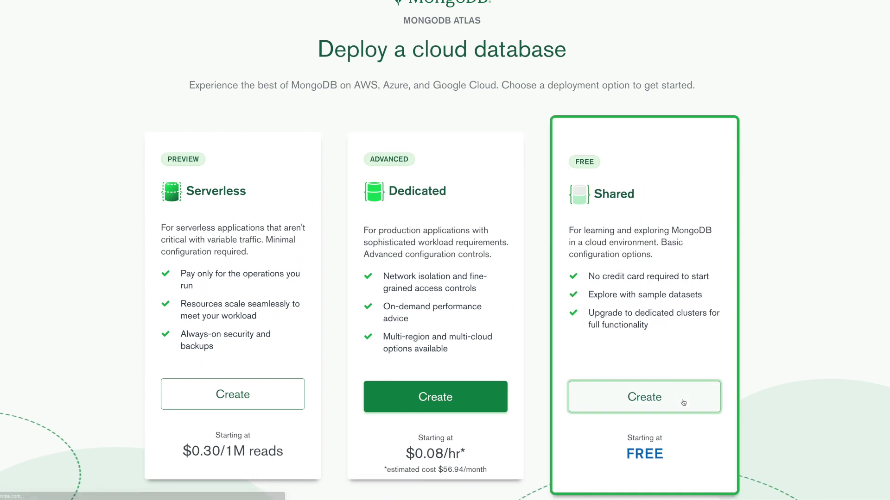
{"action": "left_click", "coordinate": [683, 403]}
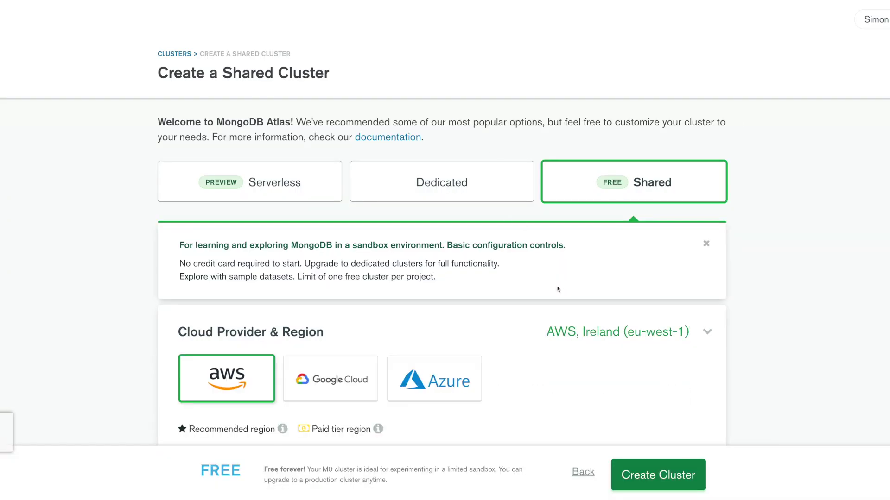
Step: Rename the M0 AWS Ireland cluster from Cluster0 to 'billing' and create it
{"action": "scroll", "coordinate": [554, 318], "scroll_direction": "down", "scroll_amount": 2}
{"action": "scroll", "coordinate": [554, 318], "scroll_direction": "down", "scroll_amount": 5}
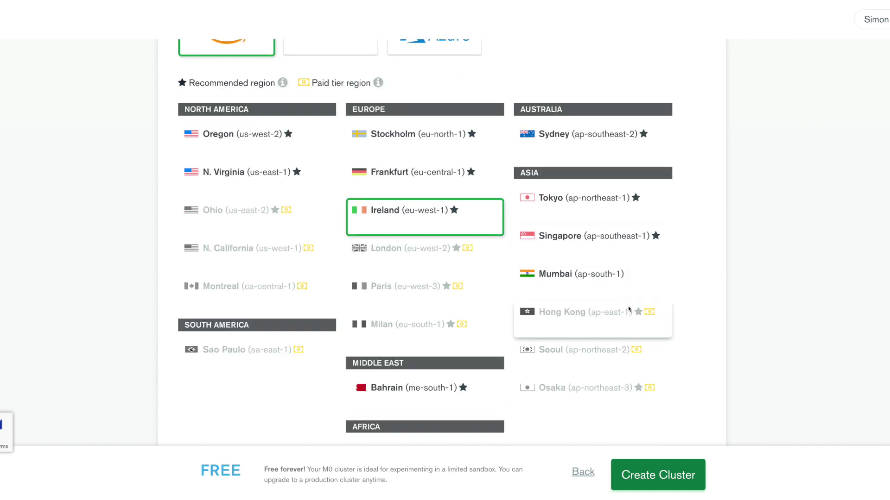
{"action": "scroll", "coordinate": [628, 309], "scroll_direction": "down", "scroll_amount": 5}
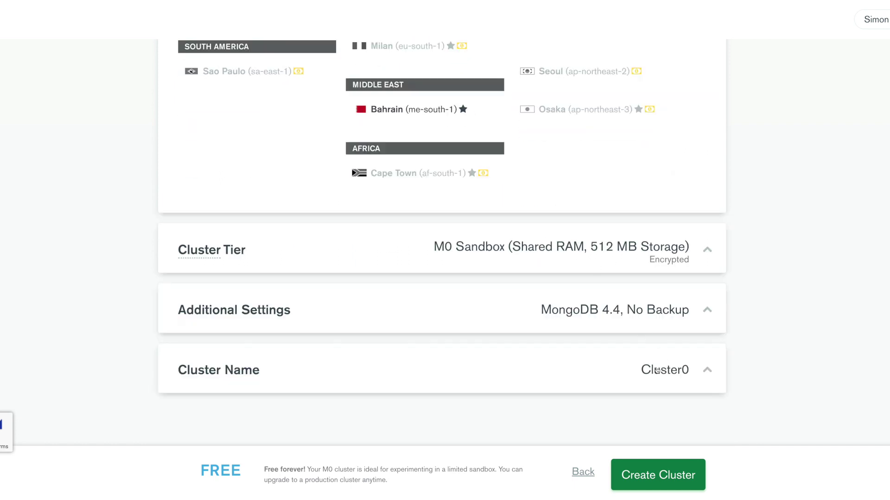
{"action": "left_click", "coordinate": [657, 371]}
{"action": "double_click", "coordinate": [549, 404]}
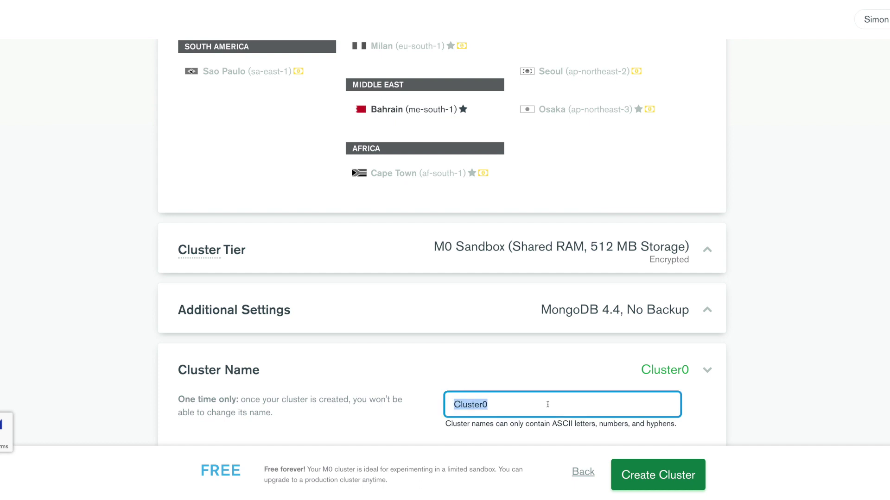
{"action": "type", "text": "billing"}
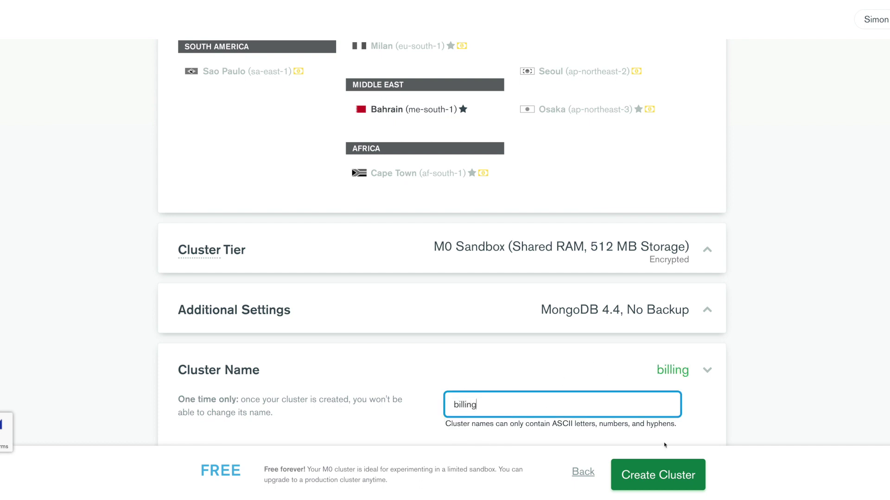
{"action": "left_click", "coordinate": [668, 478]}
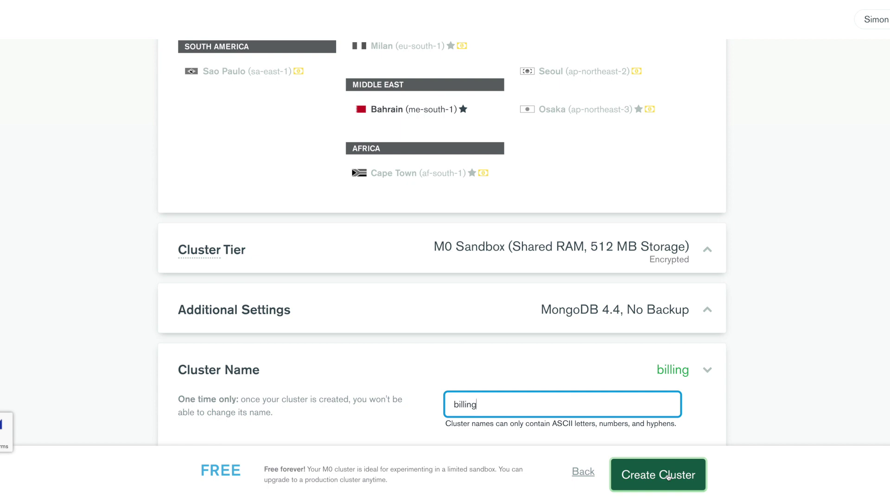
{"action": "left_click", "coordinate": [668, 477]}
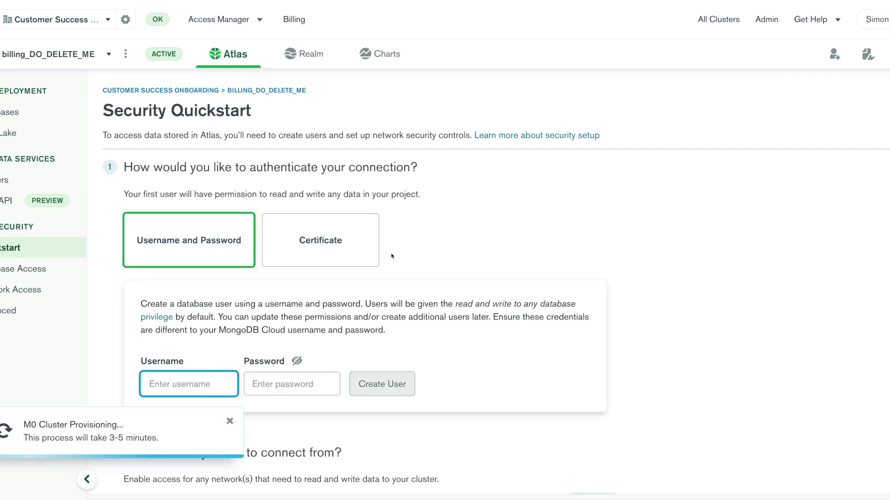
Step: Dismiss the provisioning notice and create a database user with a username and password
{"action": "scroll", "coordinate": [391, 257], "scroll_direction": "down", "scroll_amount": 3}
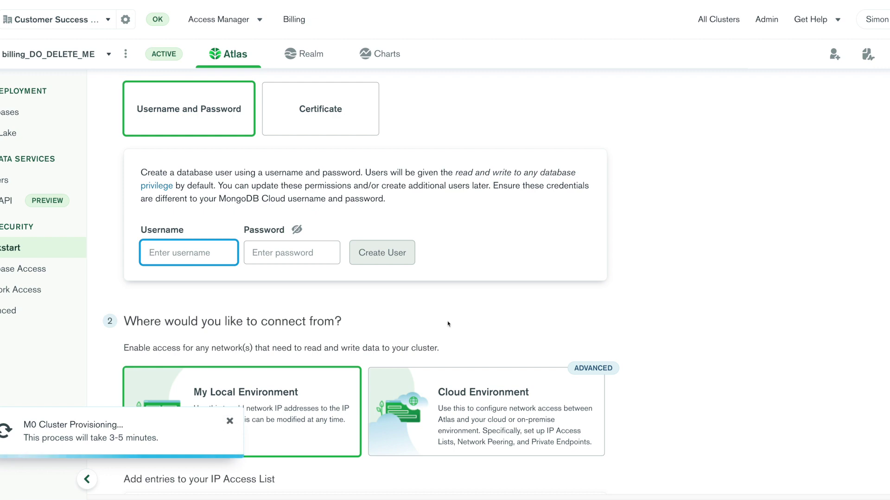
{"action": "left_click", "coordinate": [229, 421]}
{"action": "scroll", "coordinate": [546, 310], "scroll_direction": "down", "scroll_amount": 2}
{"action": "scroll", "coordinate": [548, 311], "scroll_direction": "down", "scroll_amount": 2}
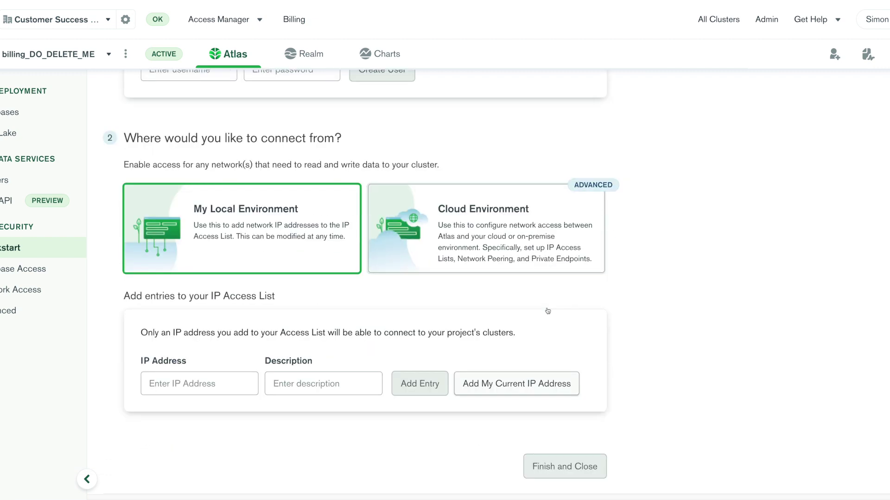
{"action": "scroll", "coordinate": [474, 254], "scroll_direction": "up", "scroll_amount": 3}
{"action": "scroll", "coordinate": [473, 254], "scroll_direction": "up", "scroll_amount": 2}
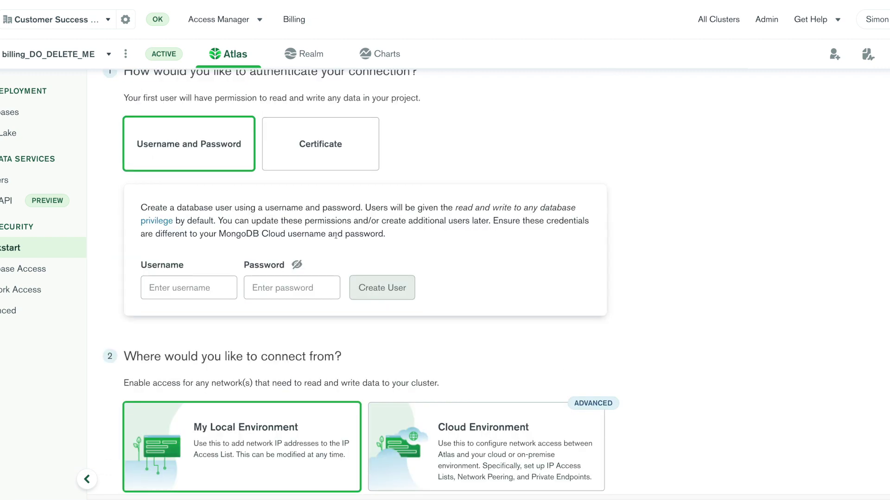
{"action": "left_click", "coordinate": [198, 292]}
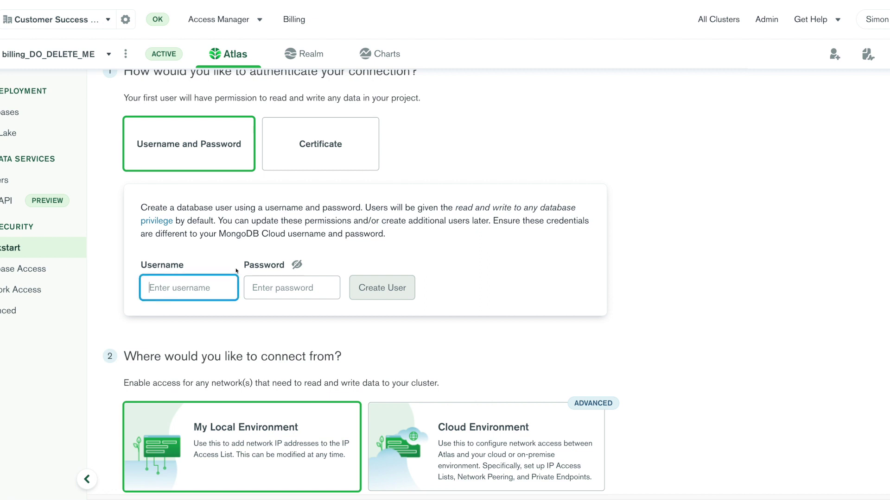
{"action": "type", "text": "simtest"}
{"action": "left_click", "coordinate": [285, 285]}
{"action": "type", "text": "•••••"}
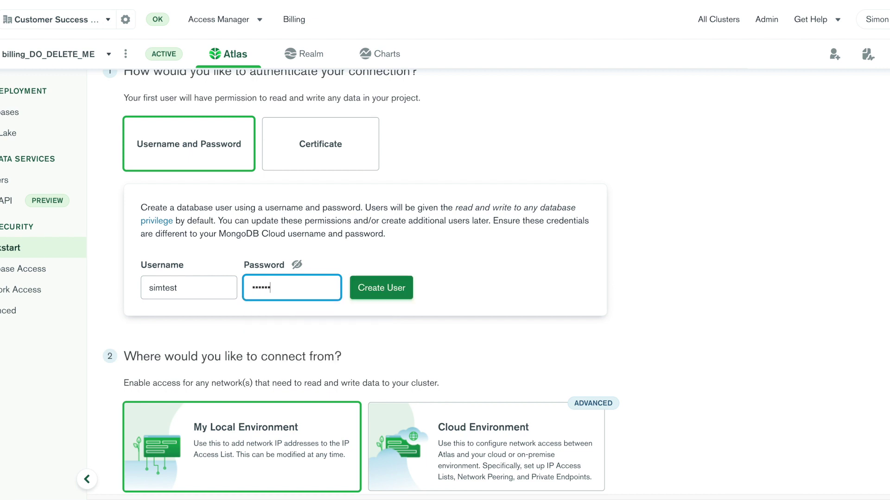
{"action": "left_click", "coordinate": [396, 294]}
Step: Add this machine's current IP to the access list and finish the quickstart
{"action": "scroll", "coordinate": [442, 310], "scroll_direction": "down", "scroll_amount": 4}
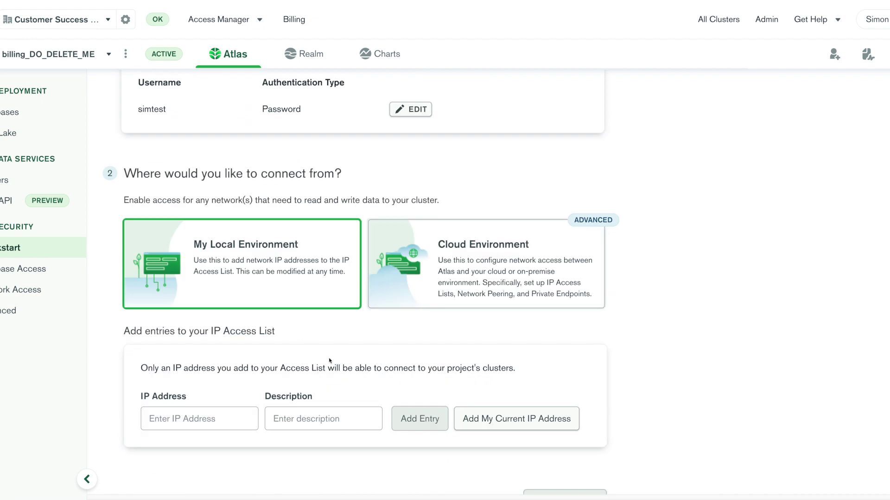
{"action": "left_click", "coordinate": [498, 333]}
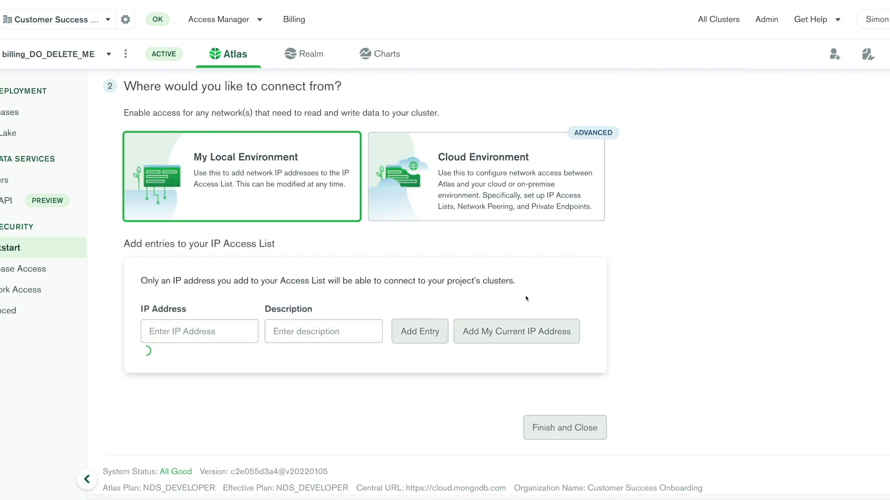
{"action": "scroll", "coordinate": [596, 372], "scroll_direction": "down", "scroll_amount": 2}
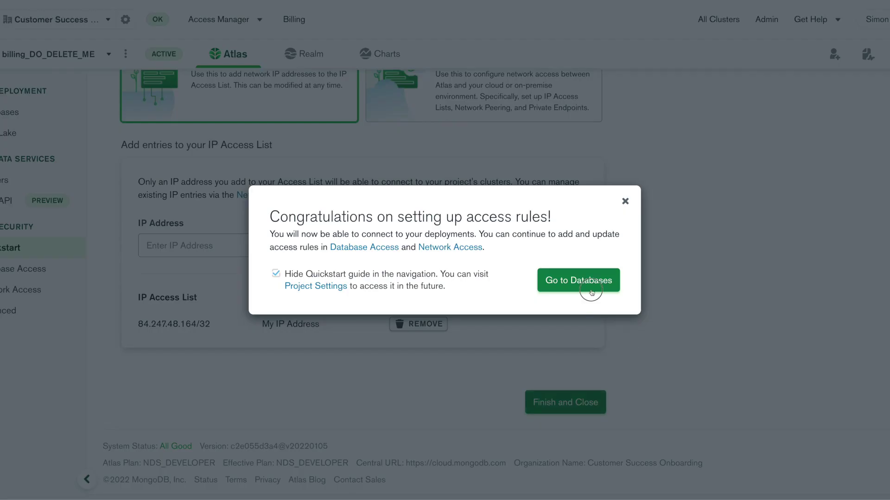
{"action": "left_click", "coordinate": [591, 291]}
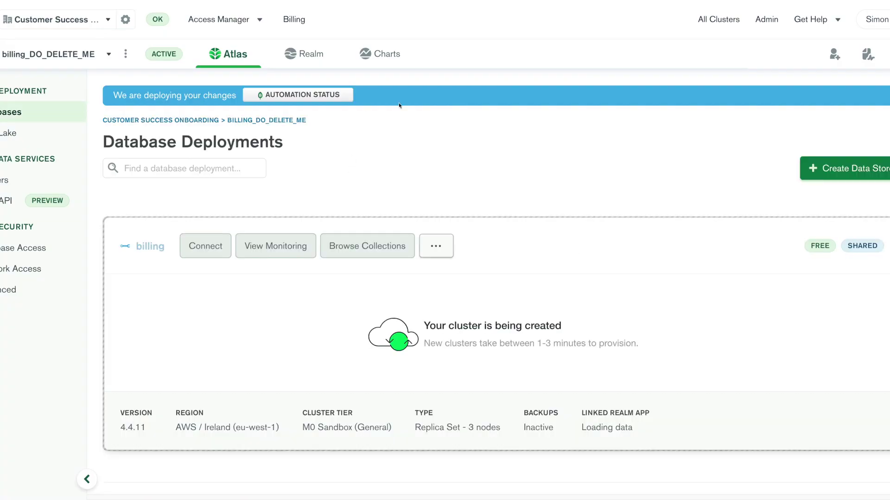
Step: Bring up the Charts tab's link menu and dismiss it while the billing cluster provisions
{"action": "right_click", "coordinate": [384, 55]}
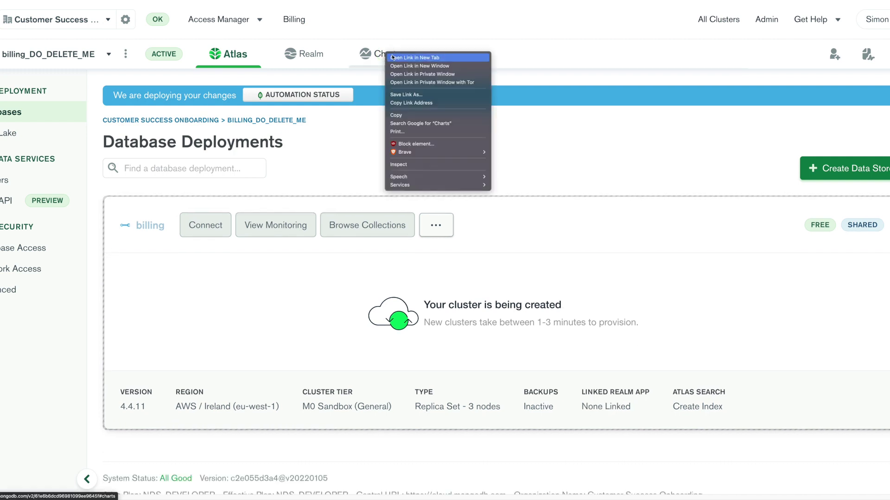
{"action": "key", "text": "Escape"}
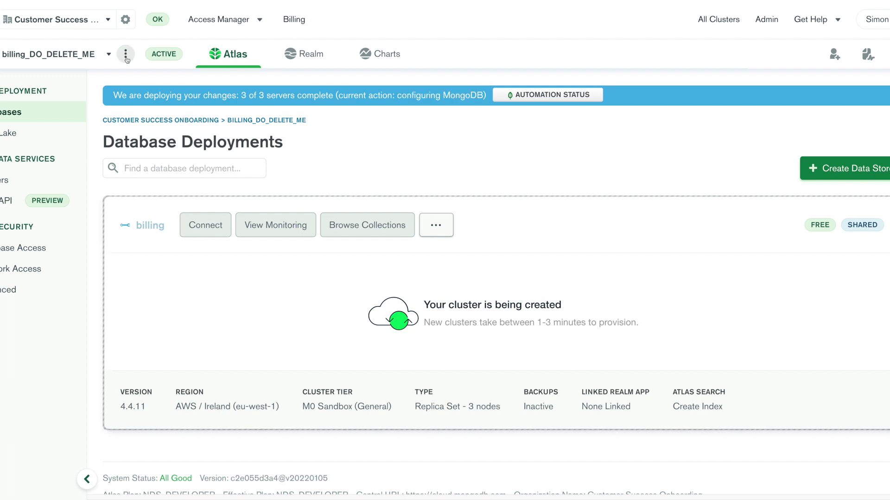
Step: Go to the project's API Keys in Access Manager and start a new API key
{"action": "left_click", "coordinate": [244, 22]}
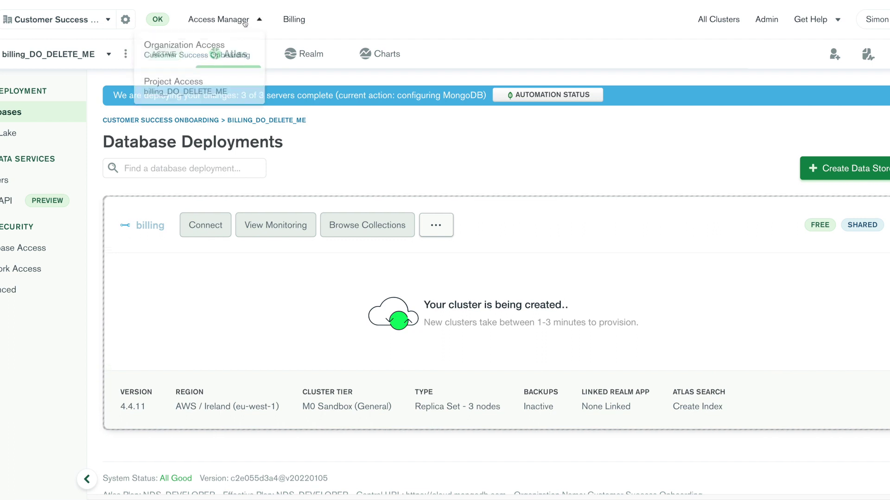
{"action": "left_click", "coordinate": [199, 91]}
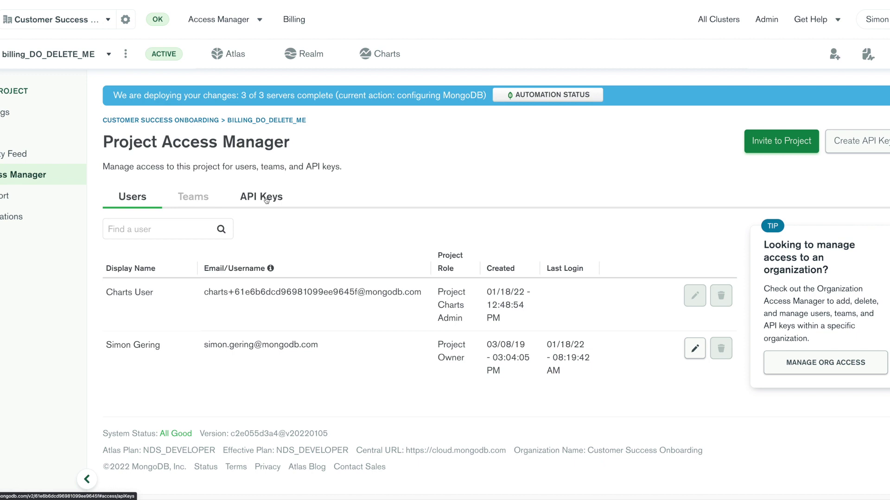
{"action": "left_click", "coordinate": [266, 201]}
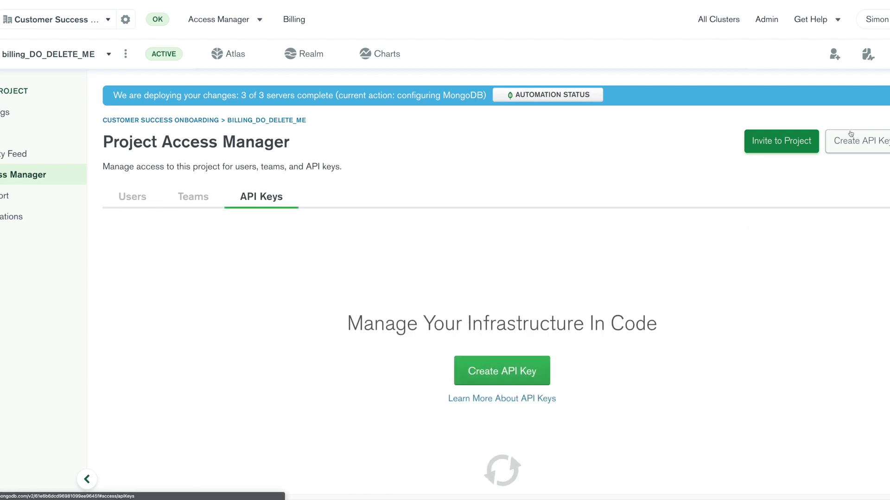
{"action": "left_click", "coordinate": [844, 144]}
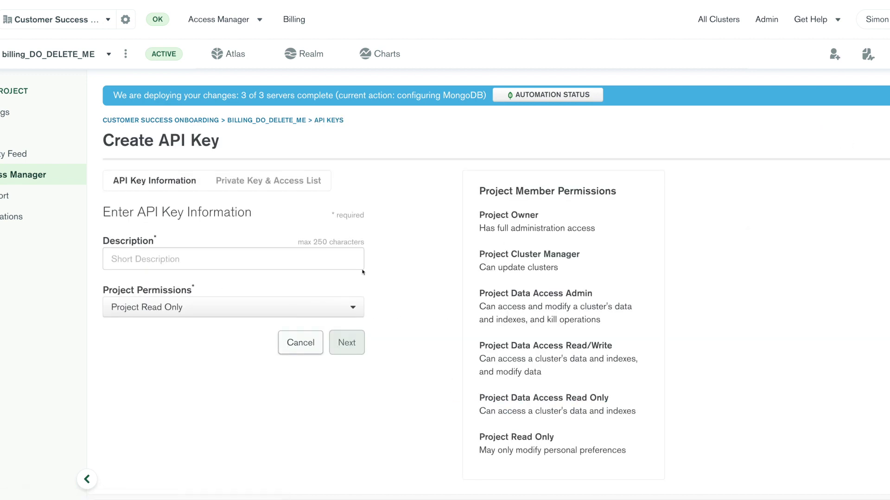
Step: Describe the key as 'realm_push', give it only Project Owner permission, and continue
{"action": "left_click", "coordinate": [154, 258]}
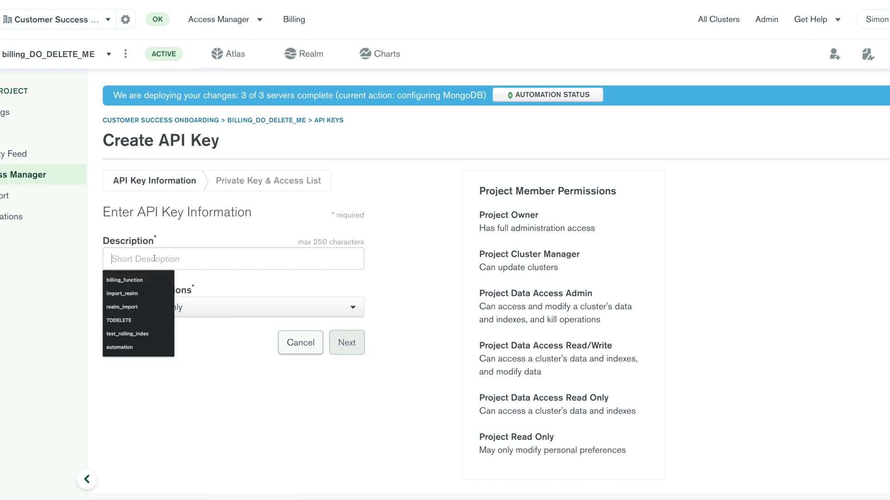
{"action": "type", "text": "relm_"}
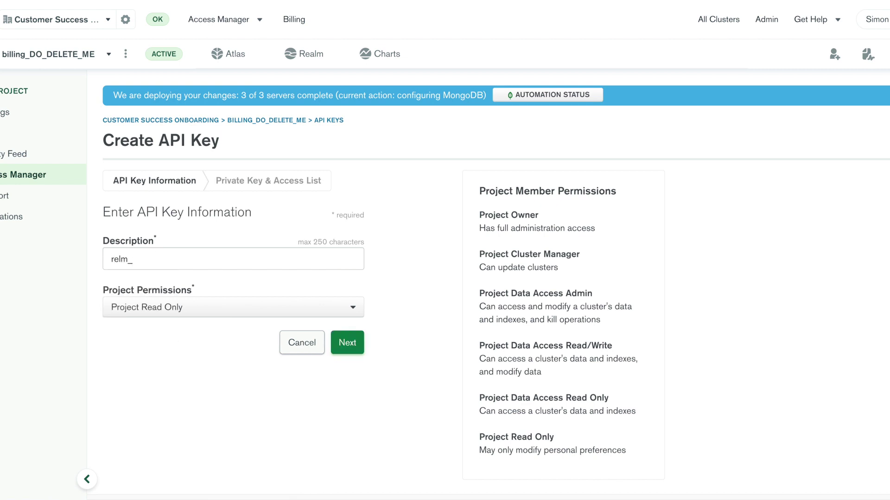
{"action": "key", "text": "BackSpace"}
{"action": "key", "text": "BackSpace"}
{"action": "key", "text": "BackSpace"}
{"action": "type", "text": "al_"}
{"action": "type", "text": "push"}
{"action": "type", "text": "m"}
{"action": "left_click", "coordinate": [160, 316]}
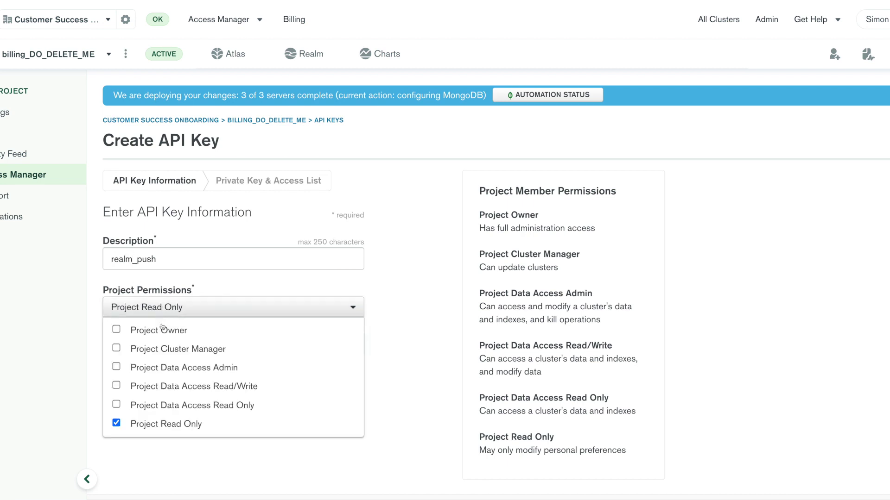
{"action": "left_click", "coordinate": [116, 330]}
{"action": "left_click", "coordinate": [116, 423]}
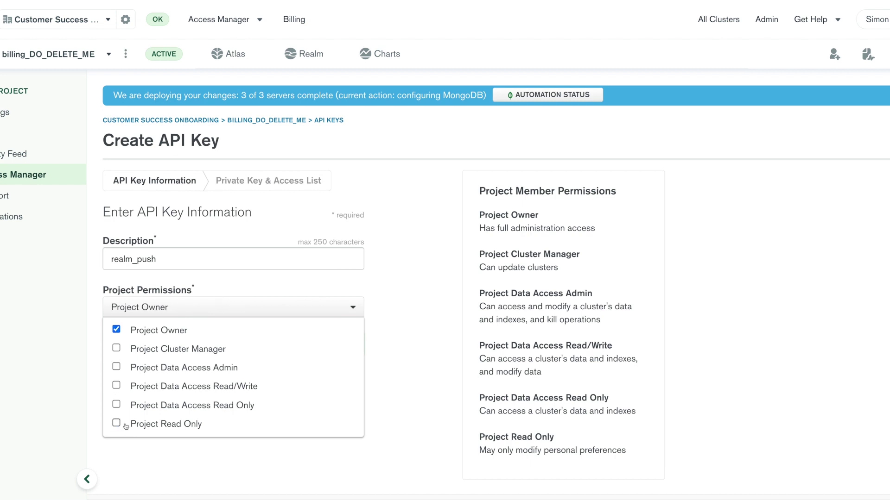
{"action": "left_click", "coordinate": [402, 362]}
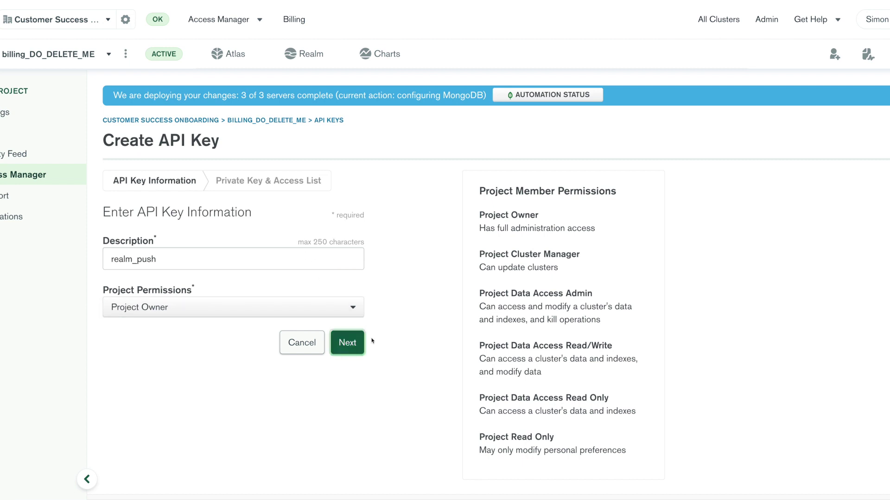
{"action": "left_click", "coordinate": [343, 345]}
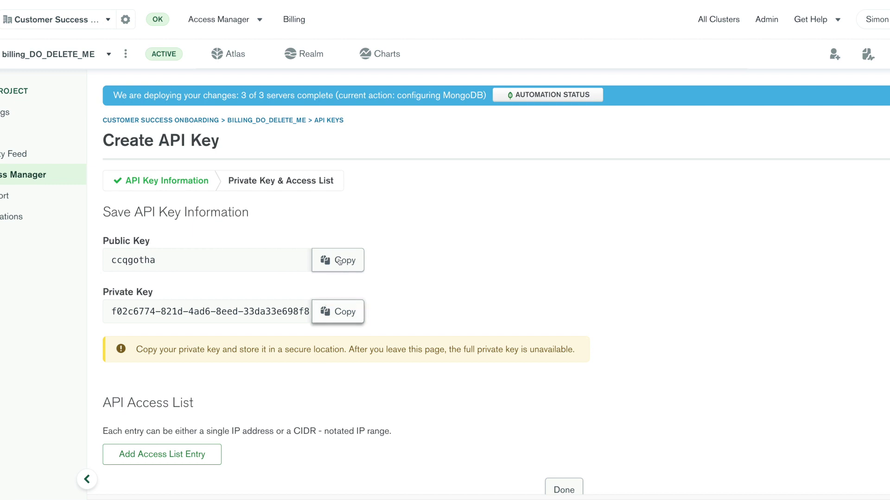
Step: Copy both realm_push keys, add the current IP to its access list, and finish
{"action": "left_click", "coordinate": [339, 260]}
{"action": "left_click", "coordinate": [331, 312]}
{"action": "scroll", "coordinate": [398, 314], "scroll_direction": "down", "scroll_amount": 3}
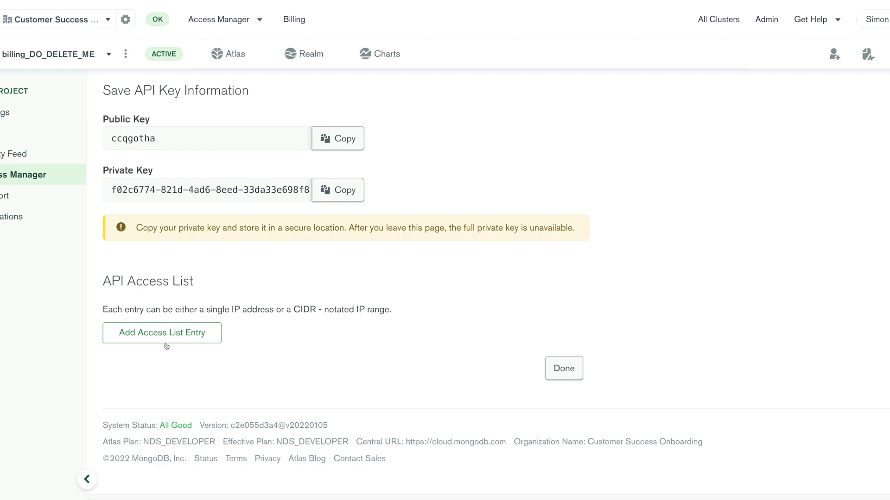
{"action": "left_click", "coordinate": [164, 339]}
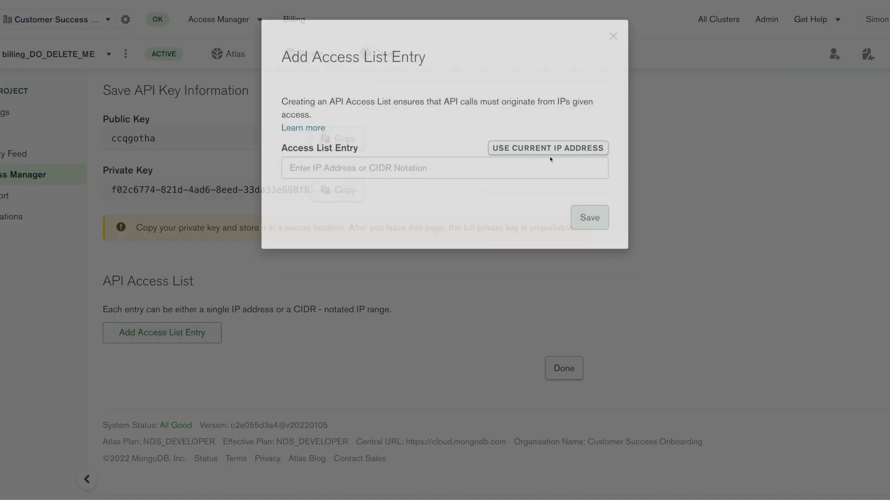
{"action": "left_click", "coordinate": [545, 141]}
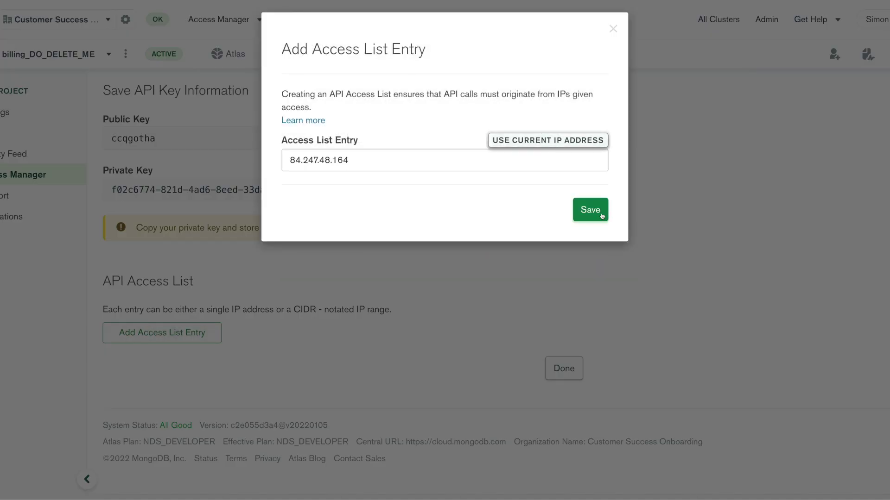
{"action": "left_click", "coordinate": [601, 216]}
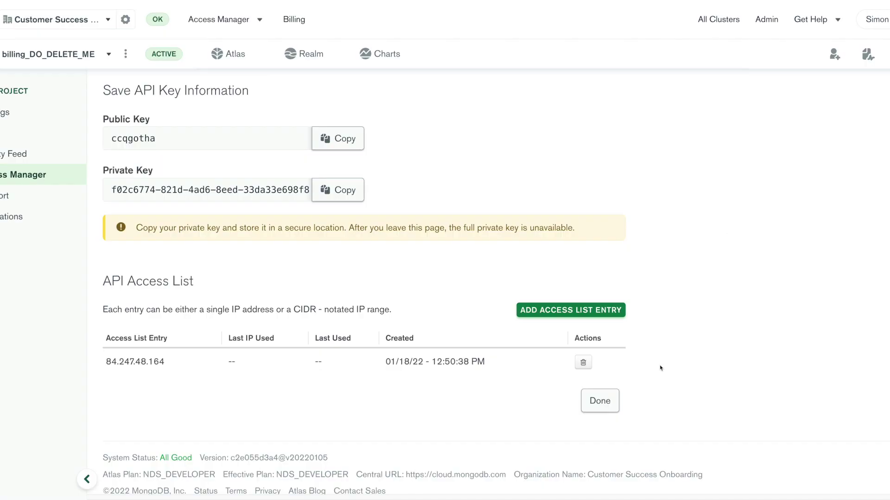
{"action": "left_click", "coordinate": [598, 401]}
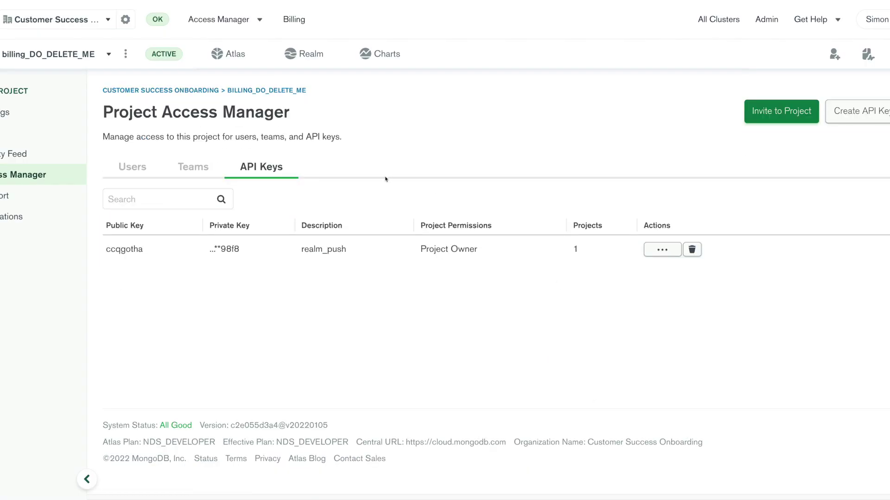
Step: Go to the organization's API Keys in Access Manager and start a new key
{"action": "left_click", "coordinate": [260, 20]}
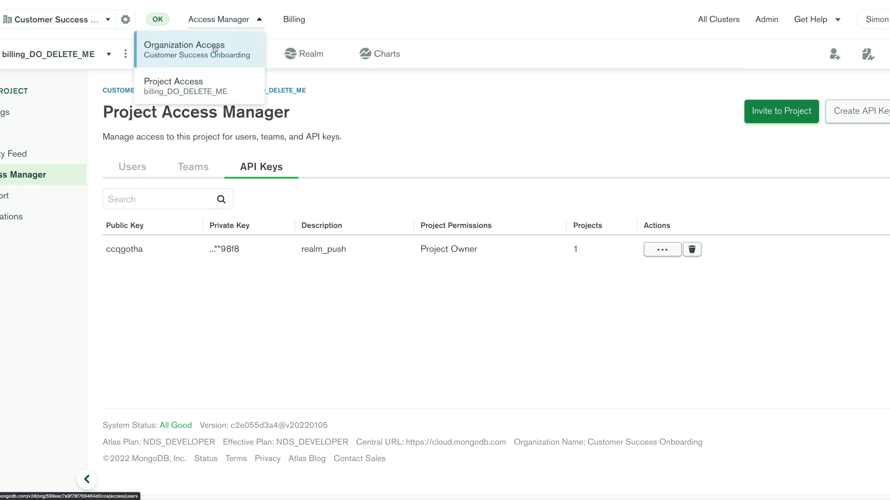
{"action": "left_click", "coordinate": [214, 49]}
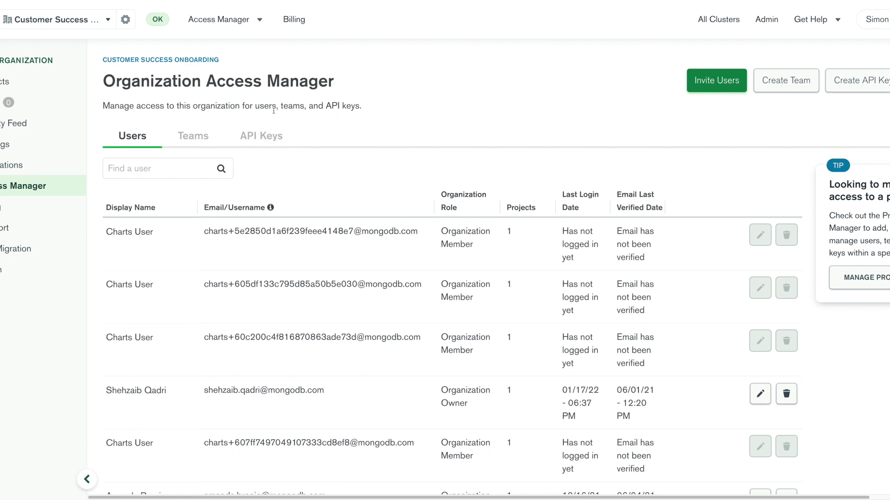
{"action": "left_click", "coordinate": [456, 137]}
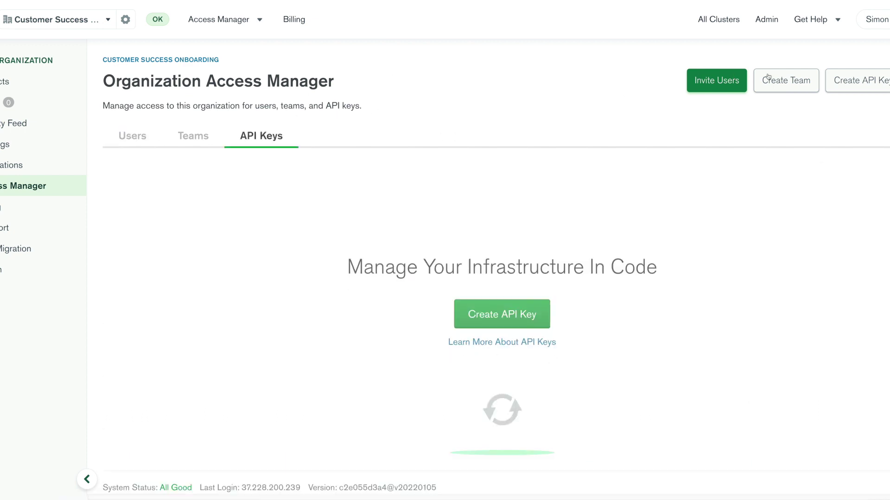
{"action": "left_click", "coordinate": [846, 84]}
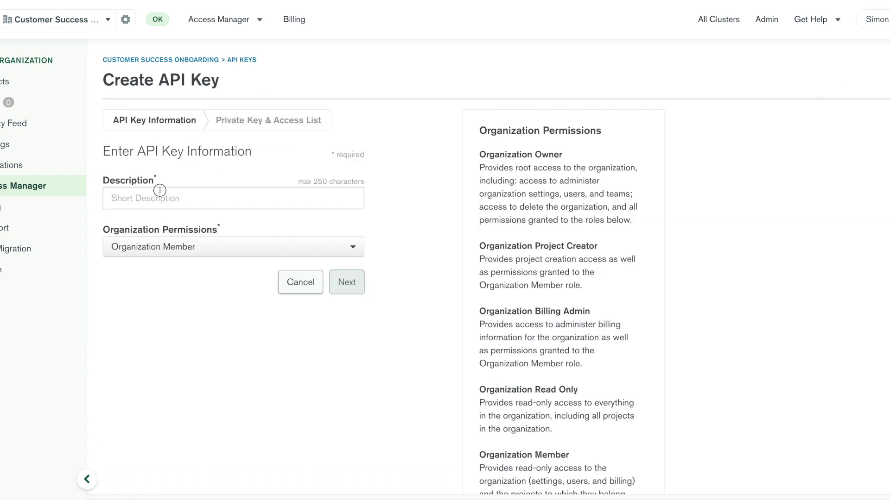
Step: Describe the key as 'billing_function_to_delete' with Billing Admin and Read Only roles, dropping Member
{"action": "left_click", "coordinate": [160, 190]}
{"action": "type", "text": "bill"}
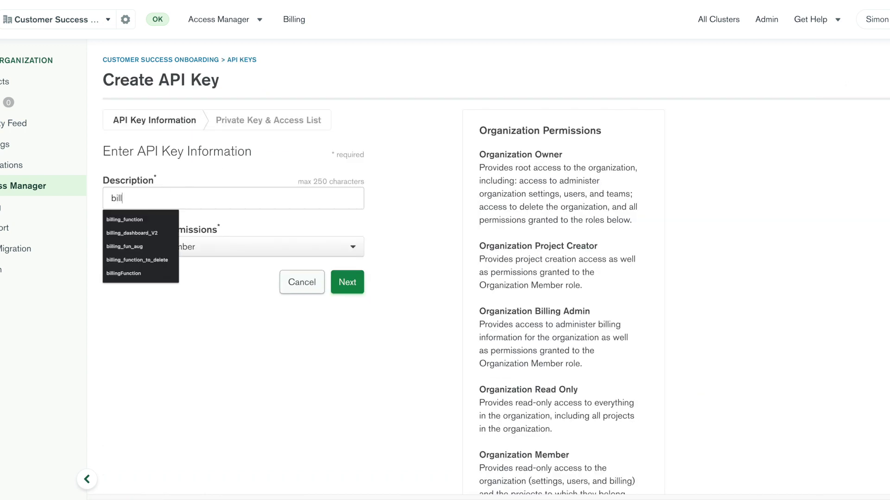
{"action": "type", "text": "ing_function_to_delete"}
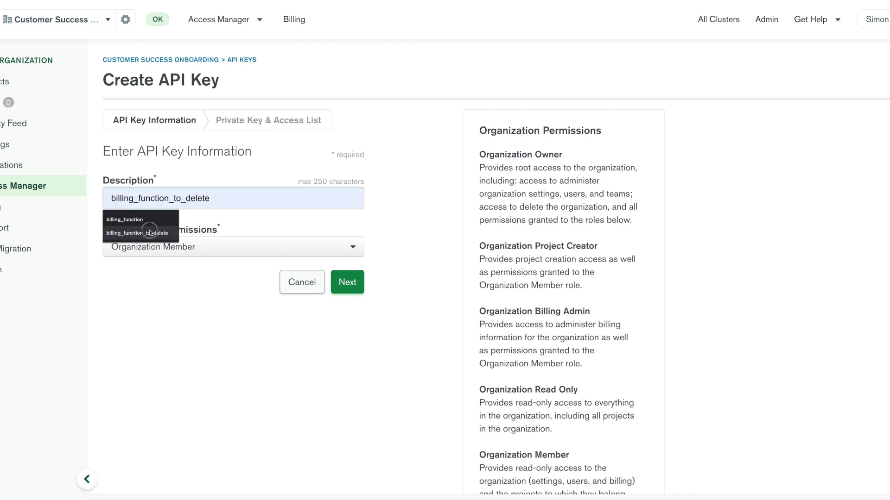
{"action": "left_click", "coordinate": [139, 233]}
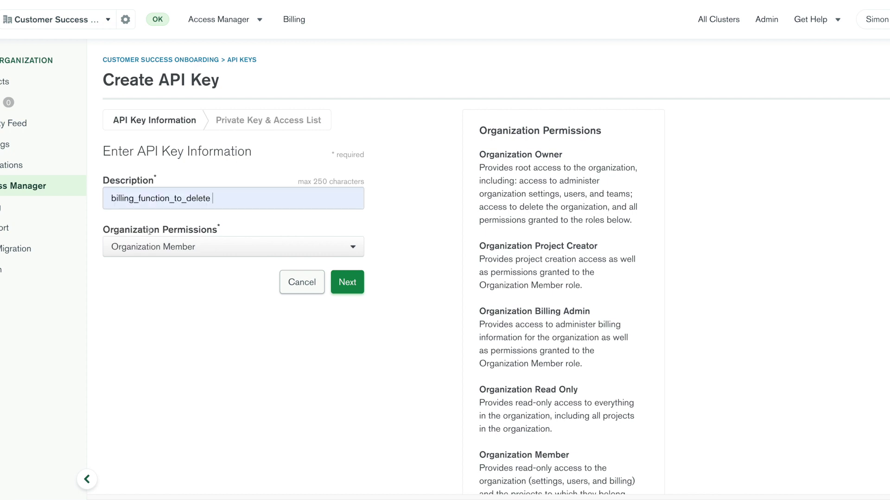
{"action": "left_click", "coordinate": [227, 250]}
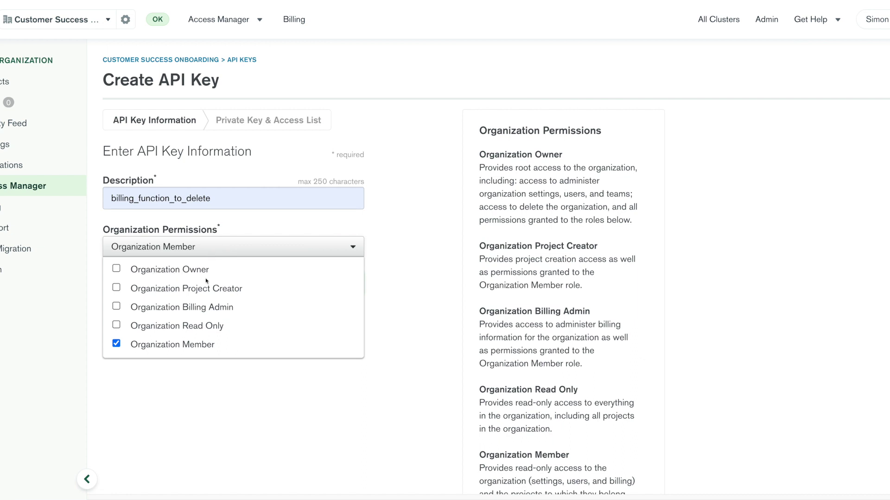
{"action": "left_click", "coordinate": [154, 307]}
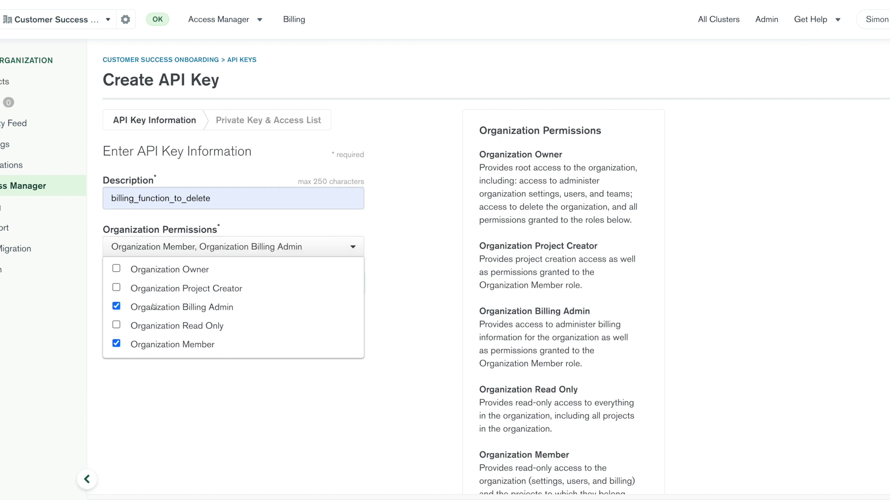
{"action": "left_click", "coordinate": [145, 327]}
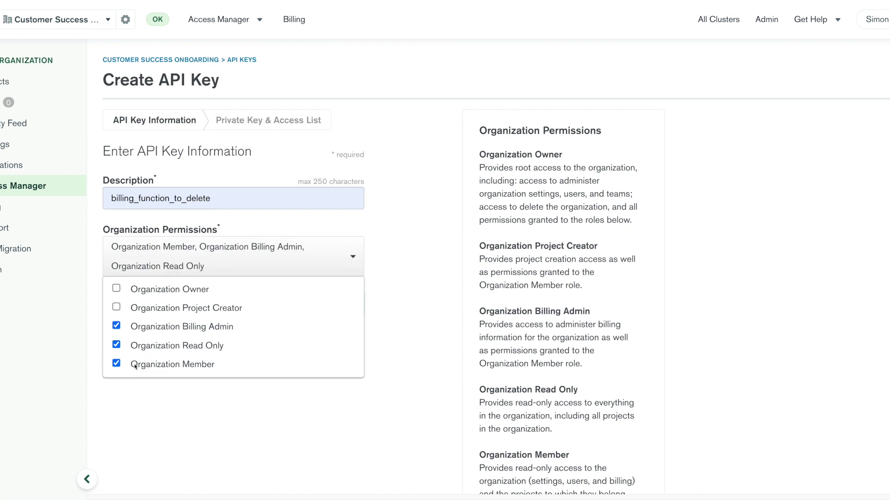
{"action": "left_click", "coordinate": [135, 364]}
{"action": "left_click", "coordinate": [362, 414]}
{"action": "left_click", "coordinate": [349, 286]}
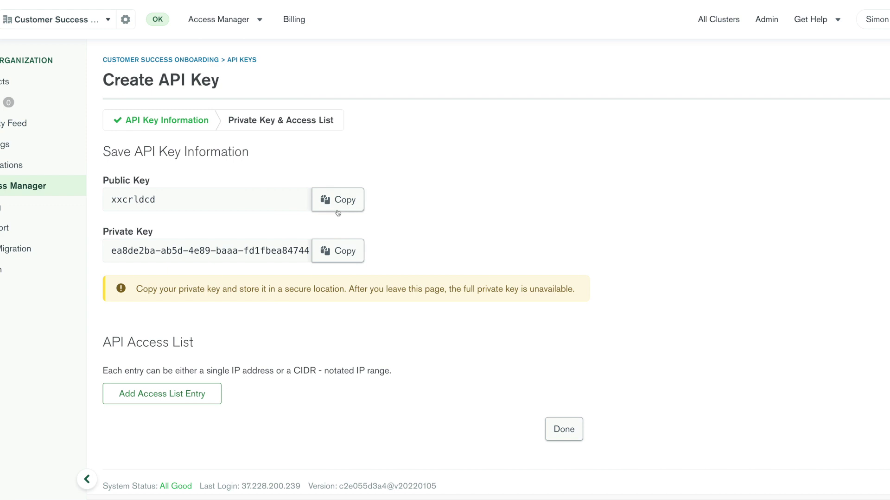
Step: Copy the billing key pair, add the current IP to its access list, and finish
{"action": "left_click", "coordinate": [338, 200]}
{"action": "left_click", "coordinate": [345, 257]}
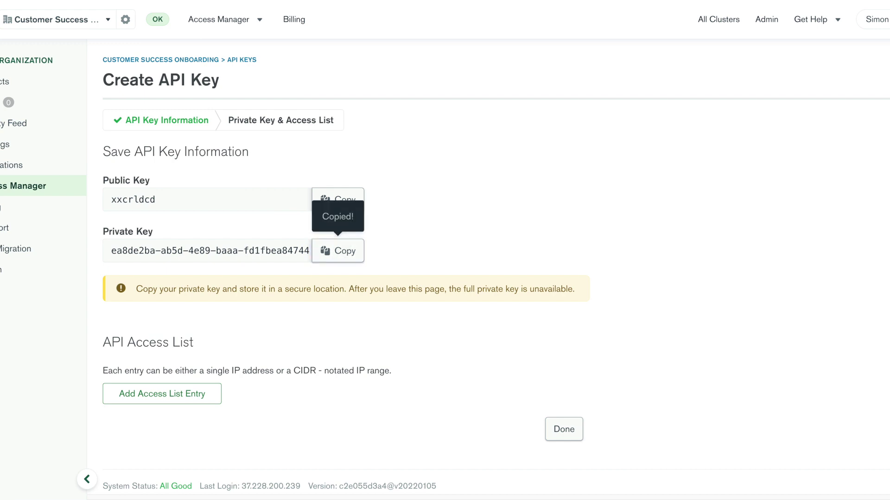
{"action": "left_click", "coordinate": [161, 392]}
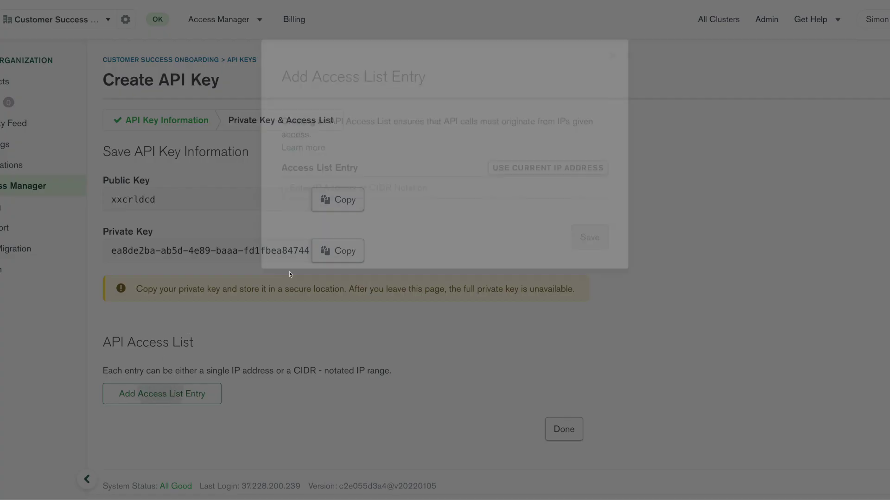
{"action": "left_click", "coordinate": [532, 140]}
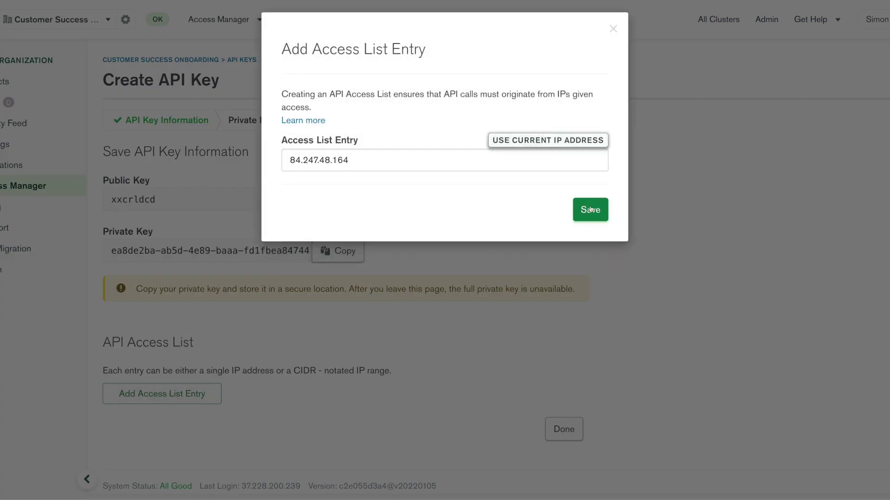
{"action": "left_click", "coordinate": [590, 210]}
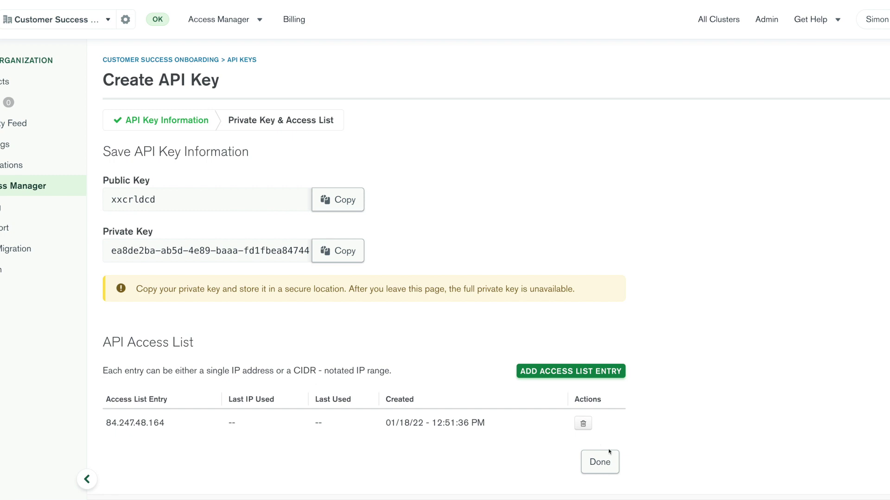
{"action": "left_click", "coordinate": [609, 461]}
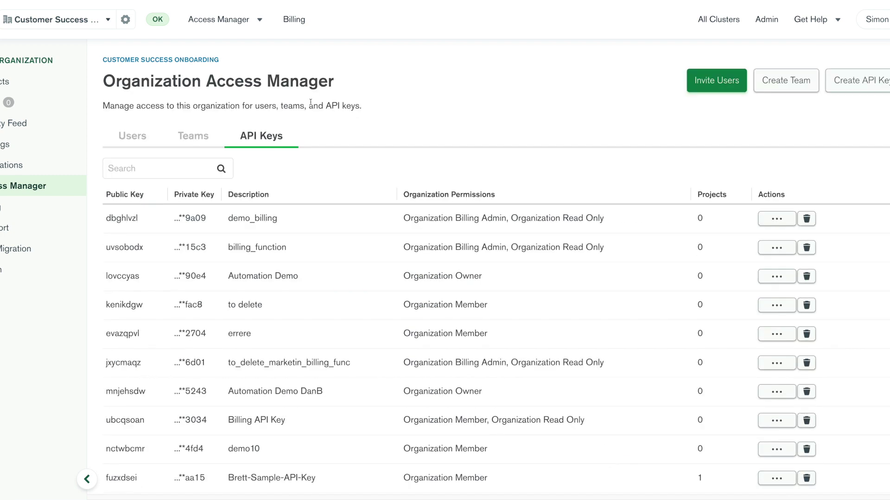
Step: Search the organization's projects for 'delete' and open billing_DO_DELETE_ME
{"action": "left_click", "coordinate": [174, 60]}
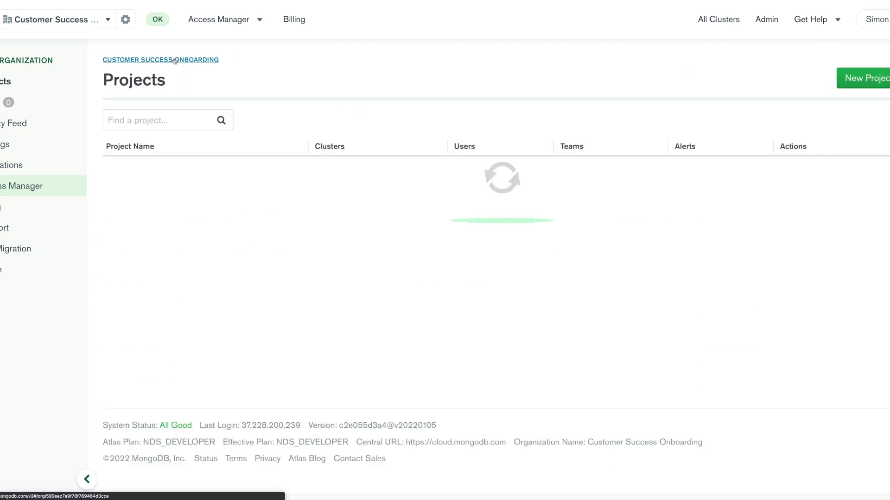
{"action": "left_click", "coordinate": [129, 121]}
{"action": "type", "text": "dle"}
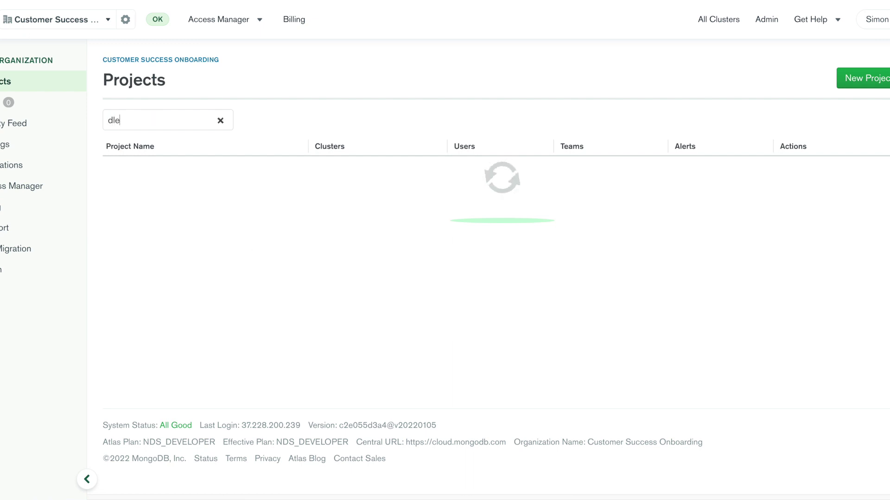
{"action": "type", "text": "te"}
{"action": "key", "text": "BackSpace"}
{"action": "key", "text": "BackSpace"}
{"action": "key", "text": "BackSpace"}
{"action": "key", "text": "BackSpace"}
{"action": "key", "text": "BackSpace"}
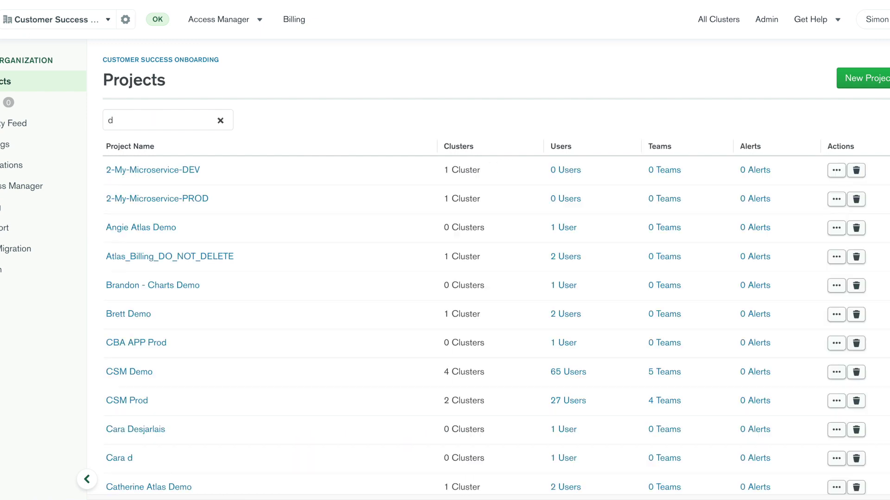
{"action": "type", "text": "delete"}
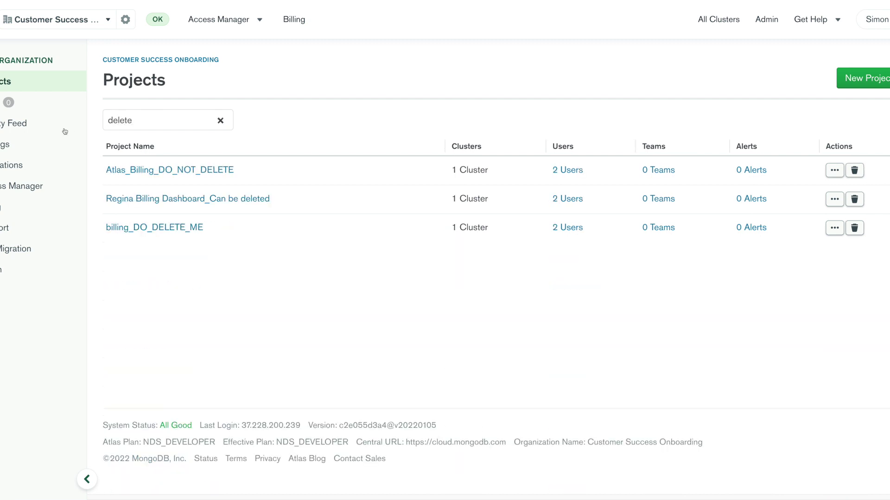
{"action": "left_click", "coordinate": [183, 228]}
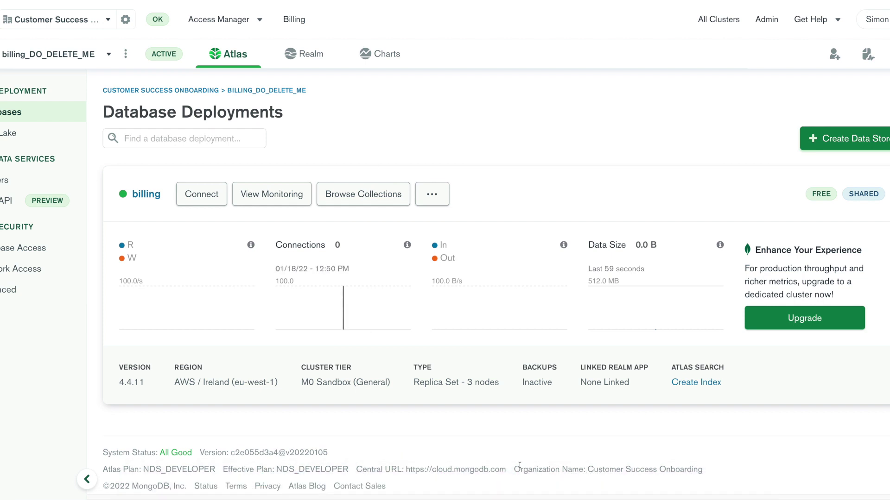
Step: Briefly bring up iTerm from the Dock, then hide it again
{"action": "mouse_move", "coordinate": [500, 498]}
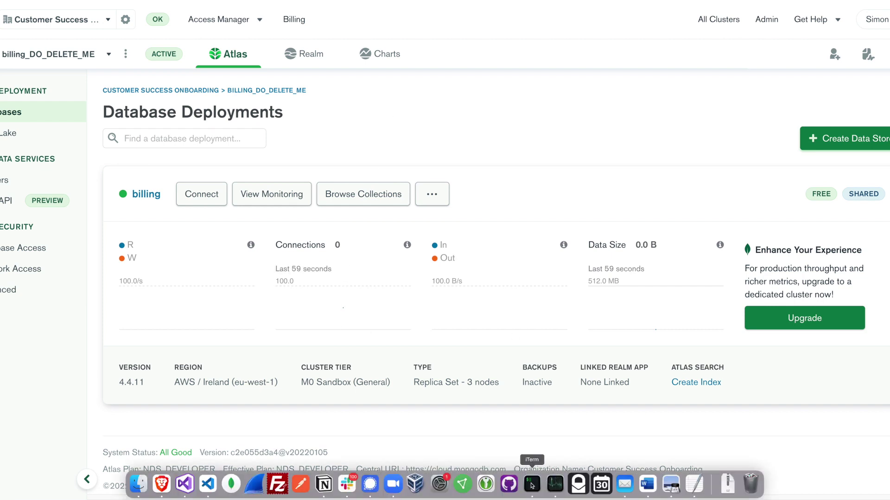
{"action": "left_click", "coordinate": [532, 484]}
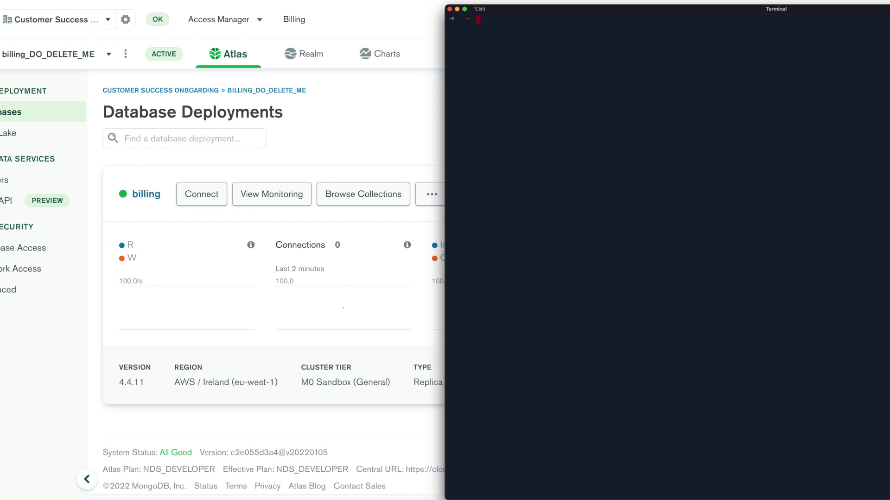
{"action": "key", "text": "super+Tab"}
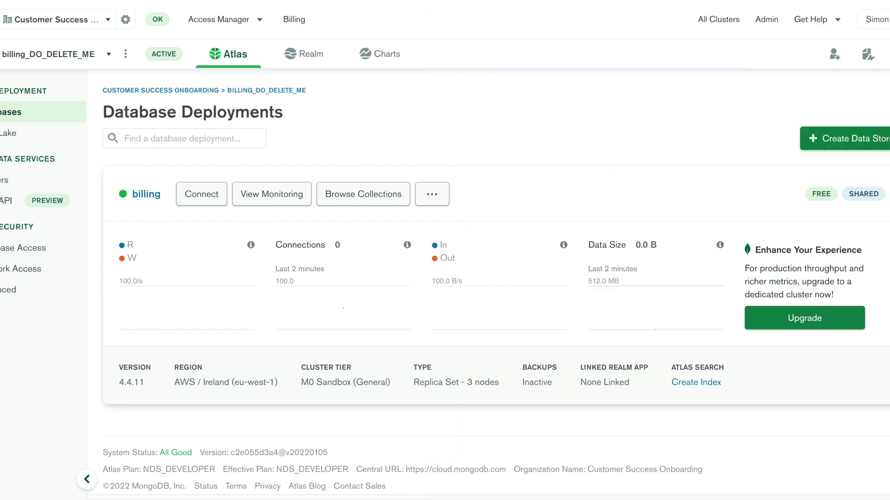
Step: Copy the GitHub CLI clone command 'gh repo clone mongodb/atlas-billing' from the repository
{"action": "key", "text": "ctrl+Tab"}
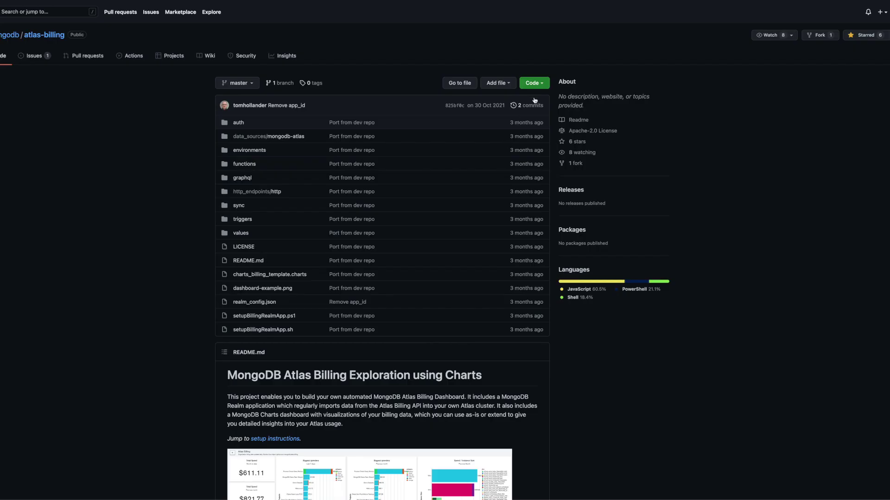
{"action": "left_click", "coordinate": [545, 85]}
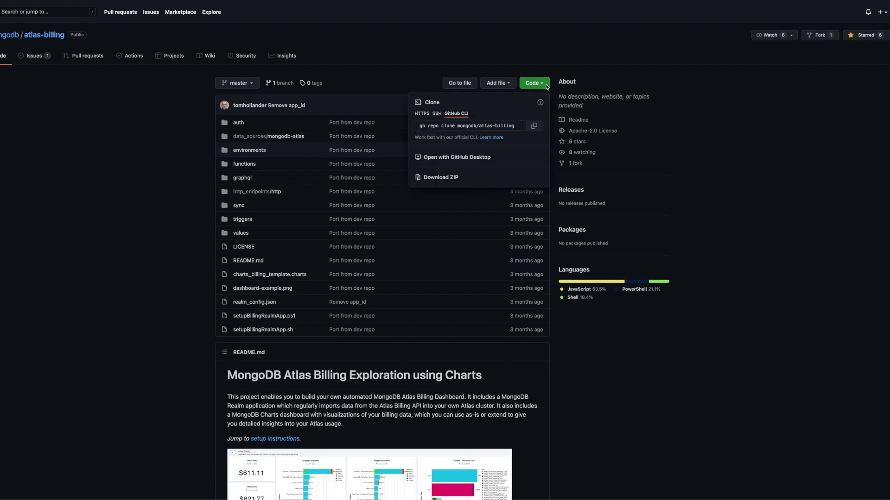
{"action": "left_click", "coordinate": [536, 129]}
{"action": "key", "text": "super+Tab"}
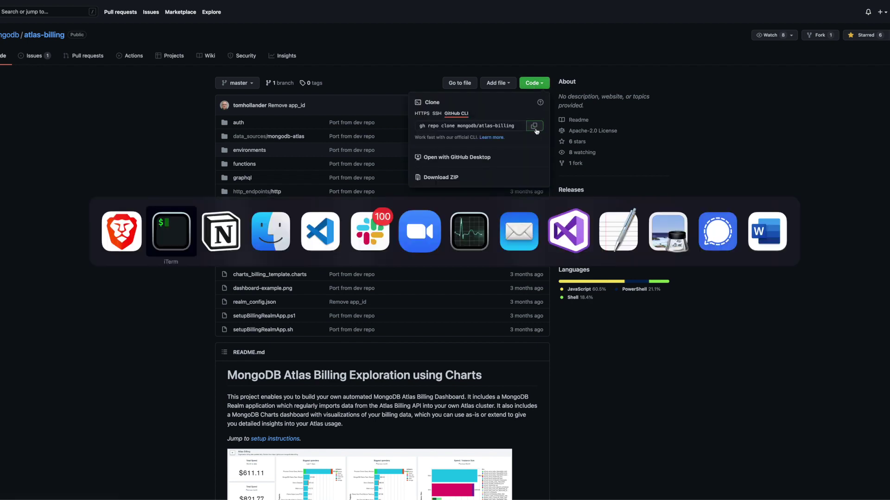
Step: Run the pasted 'gh repo clone mongodb/atlas-billing' command in iTerm2
{"action": "key", "text": "super+Tab"}
{"action": "key", "text": "super+v"}
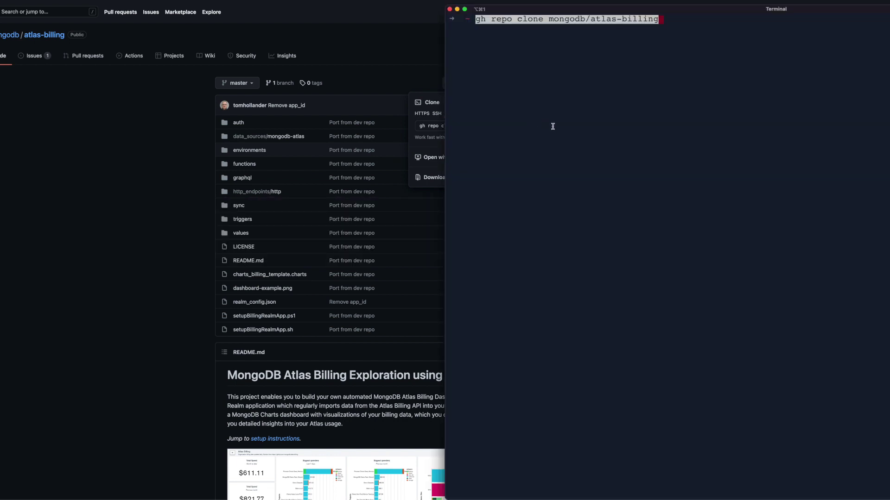
{"action": "key", "text": "Return"}
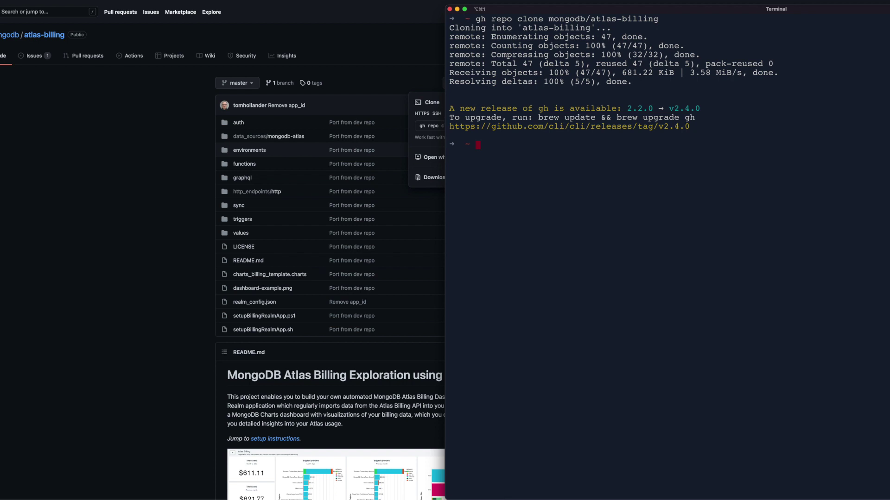
Step: Enter the atlas-billing folder, list its files, and return to the GitHub page
{"action": "type", "text": "cd at"}
{"action": "key", "text": "Tab"}
{"action": "key", "text": "Return"}
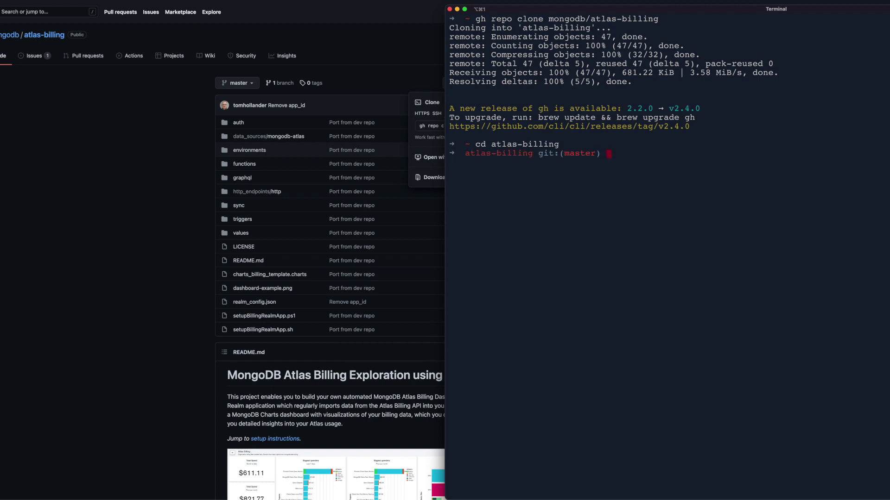
{"action": "type", "text": "ls"}
{"action": "key", "text": "Return"}
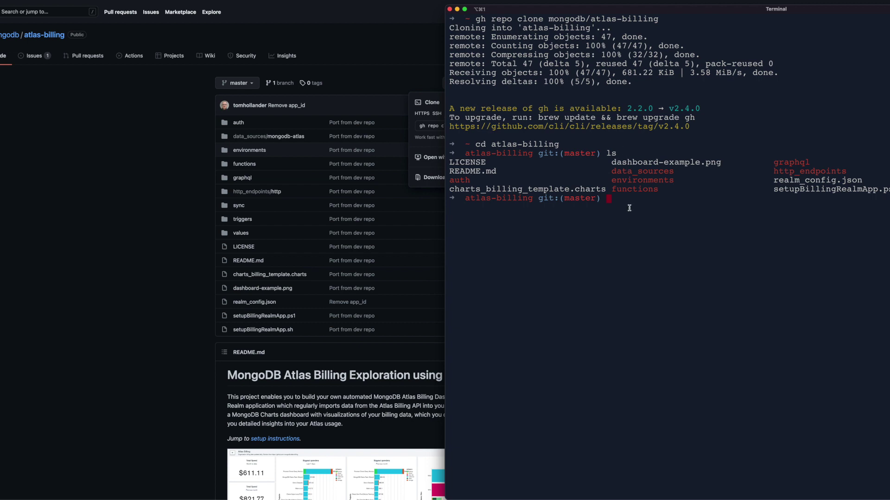
{"action": "left_click", "coordinate": [146, 225]}
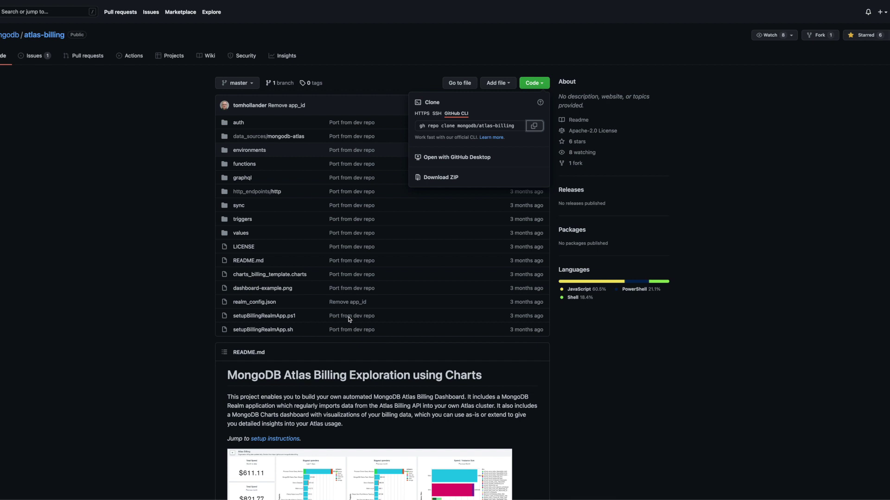
Step: Confirm realm-cli version 2.3.2 and begin a chmod +x command for the setup script
{"action": "key", "text": "super+Tab"}
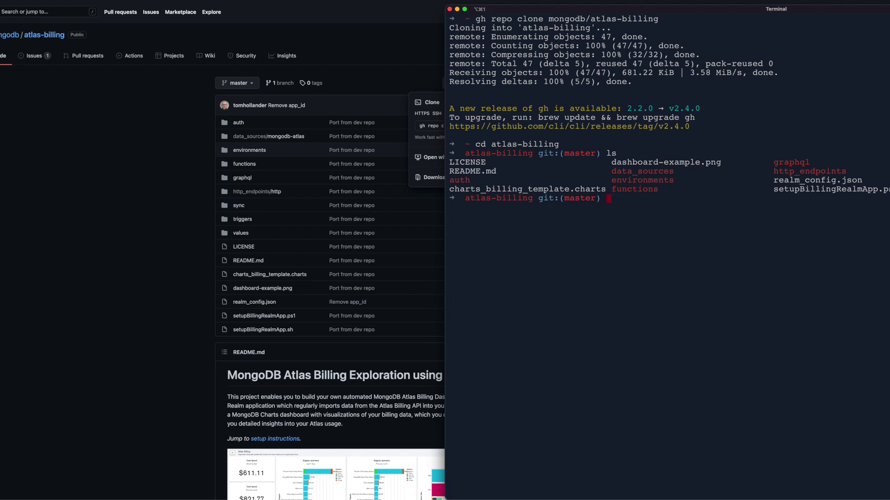
{"action": "type", "text": "realm-cli -v"}
{"action": "key", "text": "Return"}
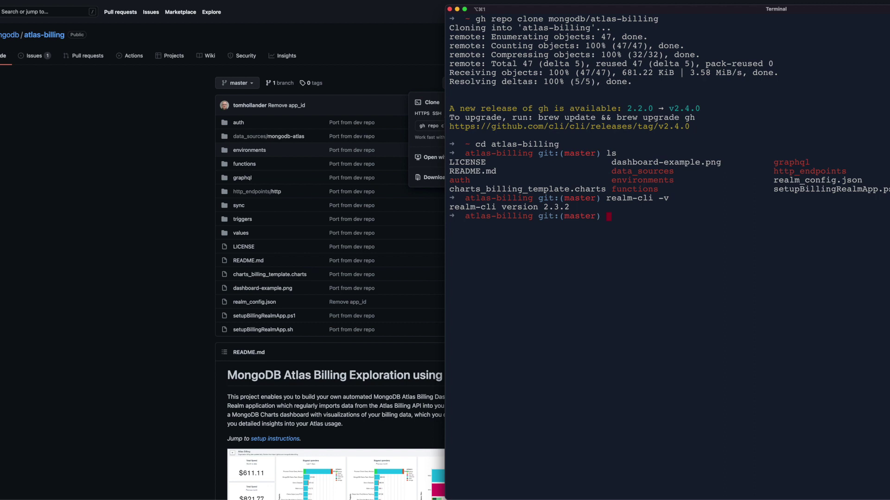
{"action": "type", "text": "chmod +x se"}
{"action": "key", "text": "Tab"}
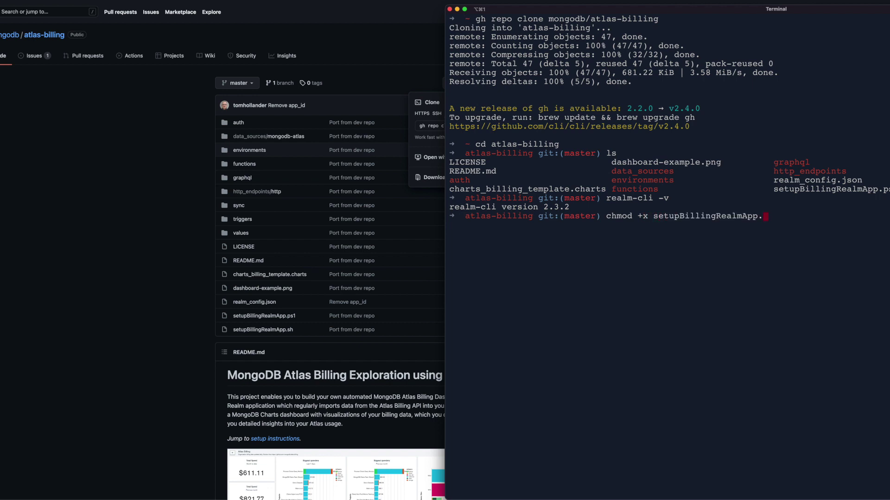
Step: Make setupBillingRealmApp.sh executable and run it
{"action": "key", "text": "Tab"}
{"action": "key", "text": "Tab"}
{"action": "key", "text": "Tab"}
{"action": "key", "text": "Return"}
{"action": "key", "text": "Return"}
{"action": "type", "text": "./se"}
{"action": "key", "text": "Tab"}
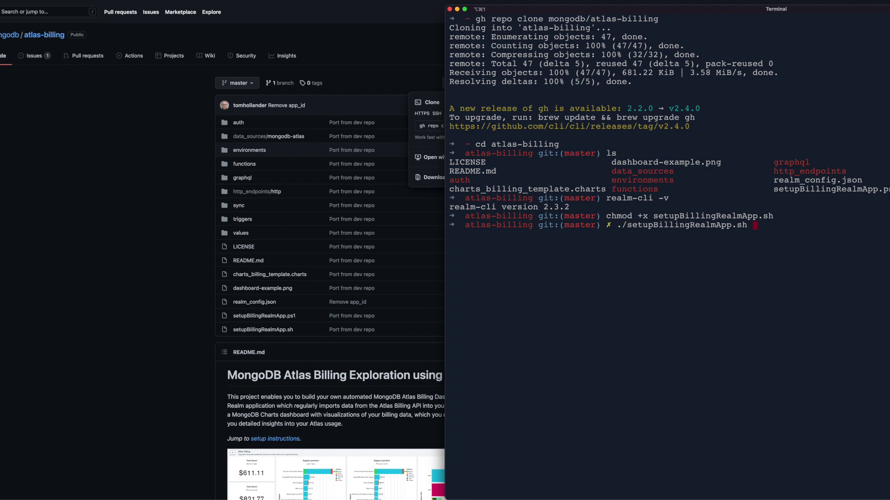
{"action": "key", "text": "Tab"}
{"action": "key", "text": "Tab"}
{"action": "key", "text": "Tab"}
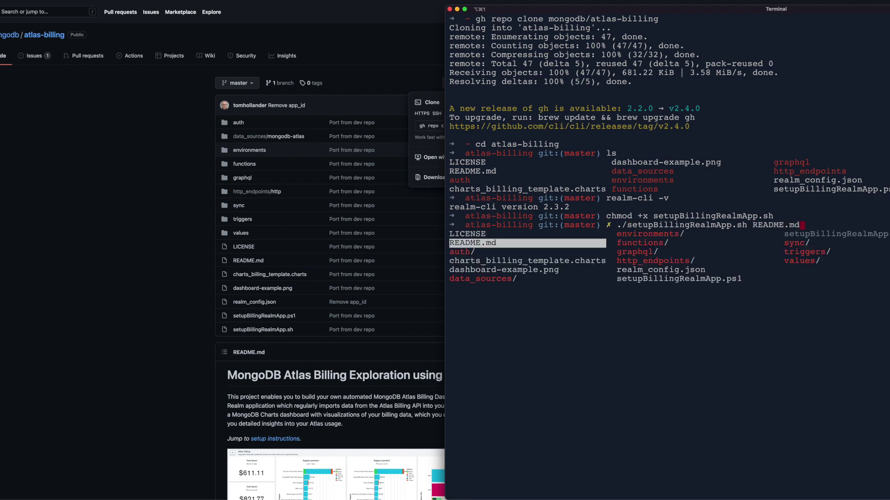
{"action": "key", "text": "BackSpace"}
{"action": "key", "text": "BackSpace"}
{"action": "key", "text": "BackSpace"}
{"action": "key", "text": "BackSpace"}
{"action": "key", "text": "BackSpace"}
{"action": "key", "text": "BackSpace"}
{"action": "key", "text": "BackSpace"}
{"action": "key", "text": "BackSpace"}
{"action": "key", "text": "BackSpace"}
{"action": "key", "text": "BackSpace"}
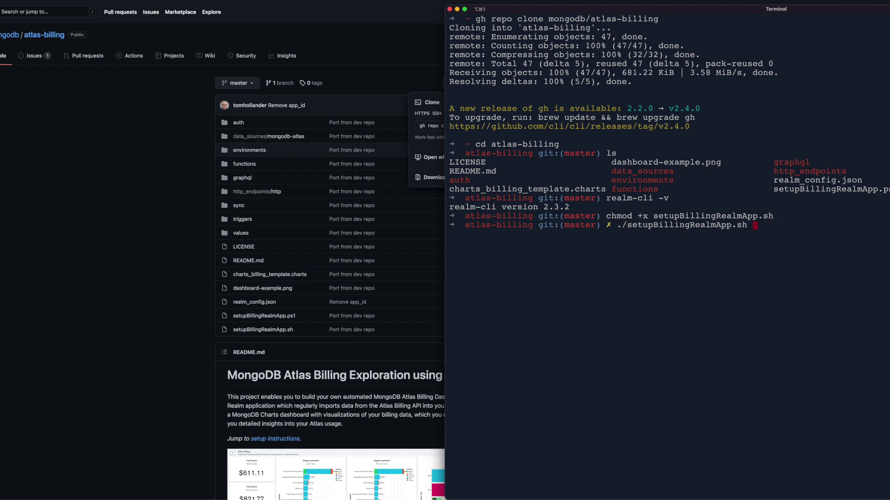
{"action": "key", "text": "Return"}
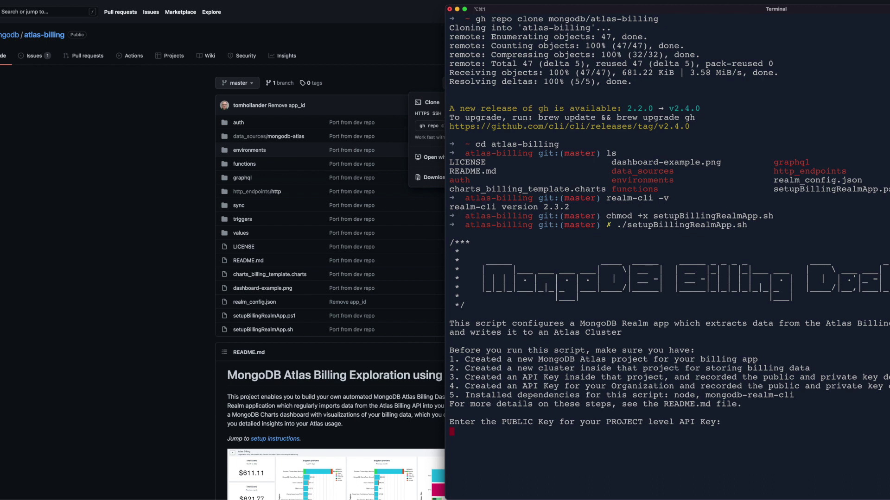
Step: Paste the project public and private API keys at the script's prompts
{"action": "key", "text": "super+Tab"}
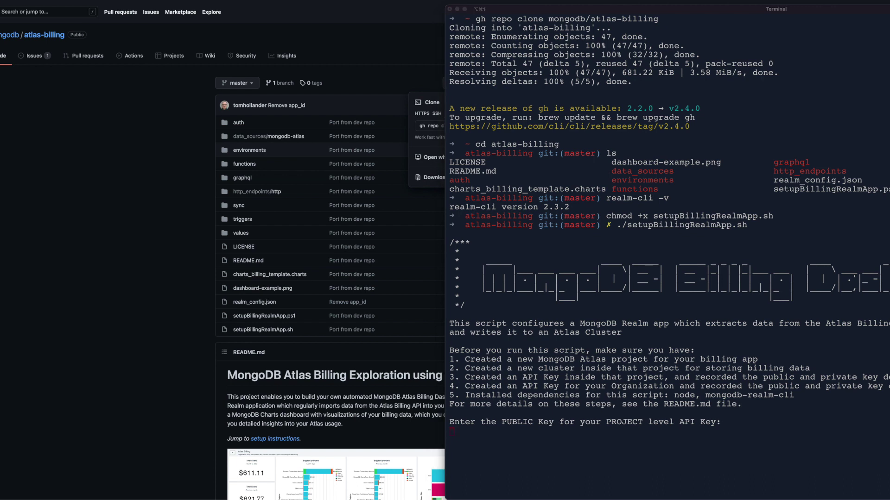
{"action": "left_click", "coordinate": [665, 445]}
{"action": "key", "text": "super+v"}
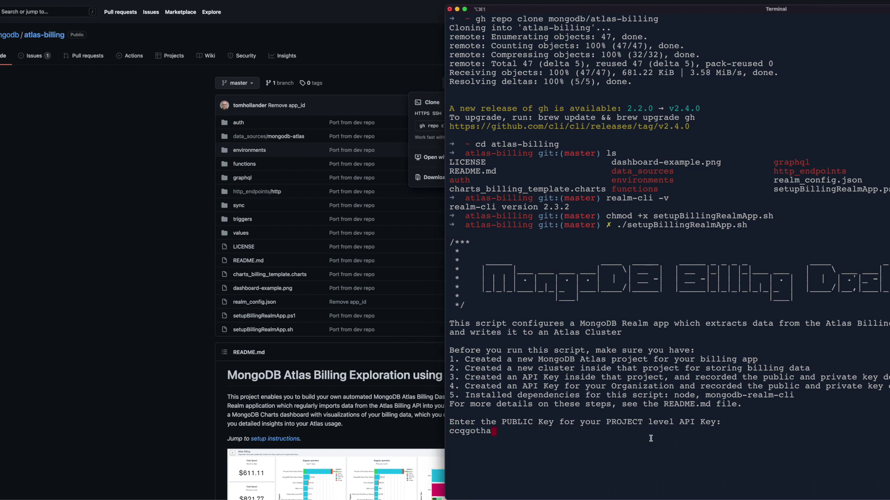
{"action": "key", "text": "Return"}
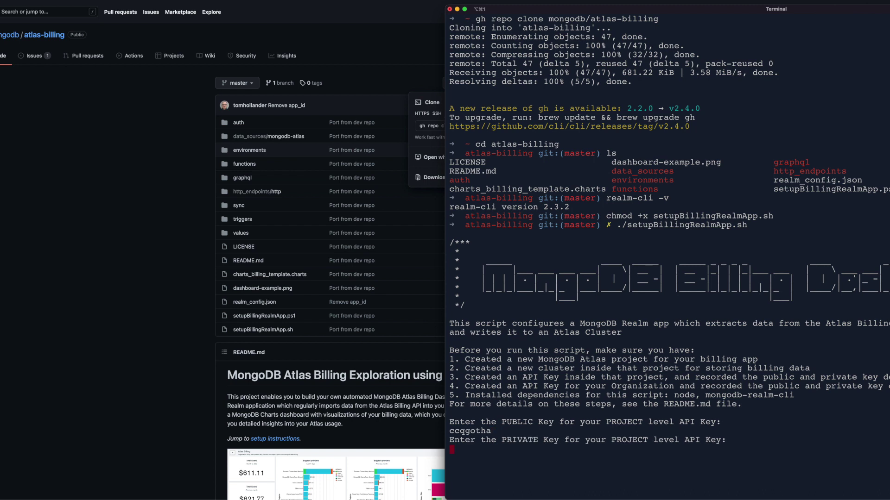
{"action": "key", "text": "super+Tab"}
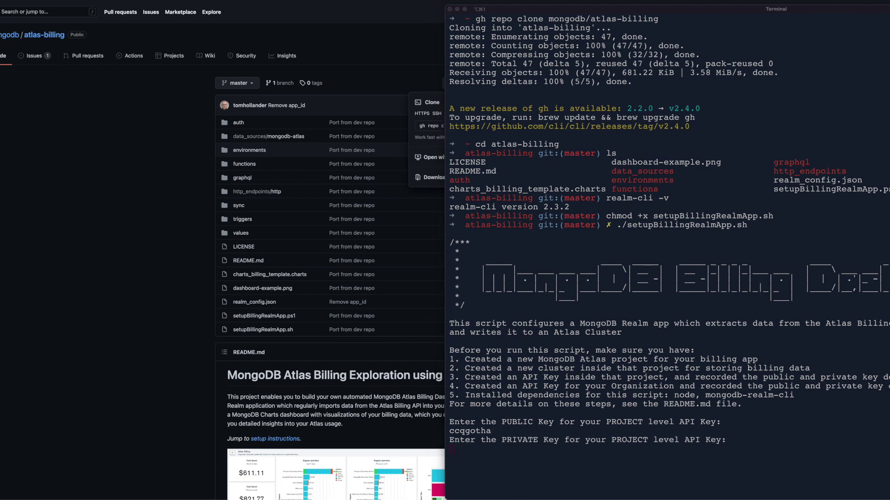
{"action": "left_click", "coordinate": [790, 465]}
{"action": "key", "text": "super+v"}
{"action": "key", "text": "Return"}
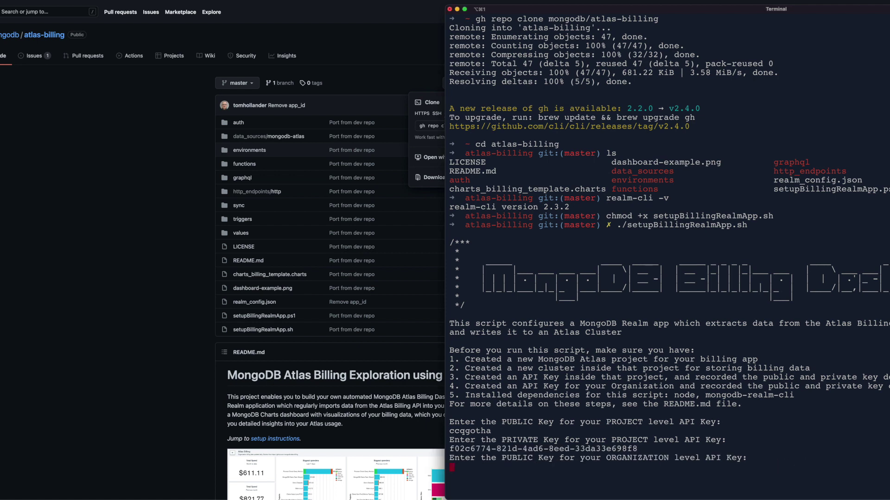
Step: Paste the organization public and private API keys, then give 'billing' as the cluster name
{"action": "key", "text": "super+Tab"}
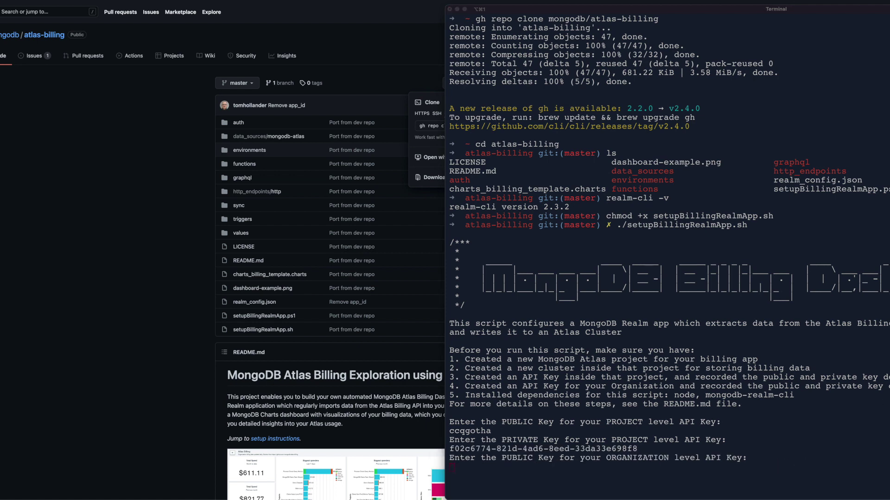
{"action": "left_click", "coordinate": [718, 477]}
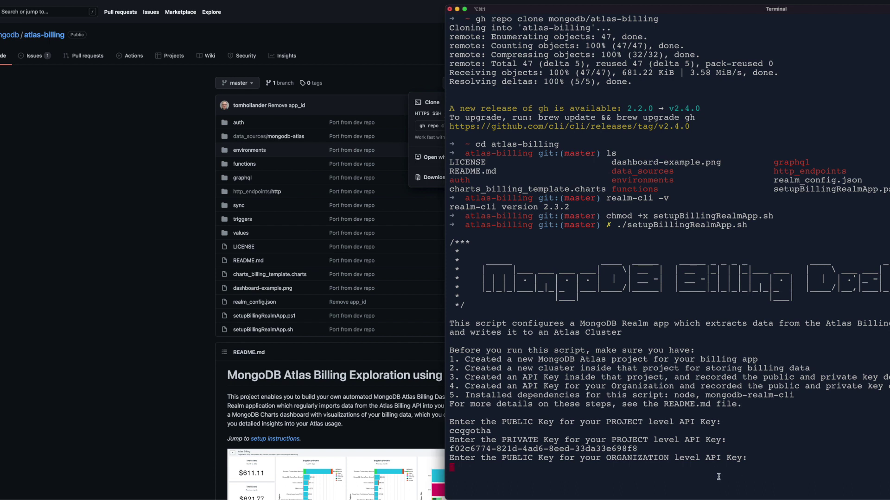
{"action": "key", "text": "super+v"}
{"action": "key", "text": "Return"}
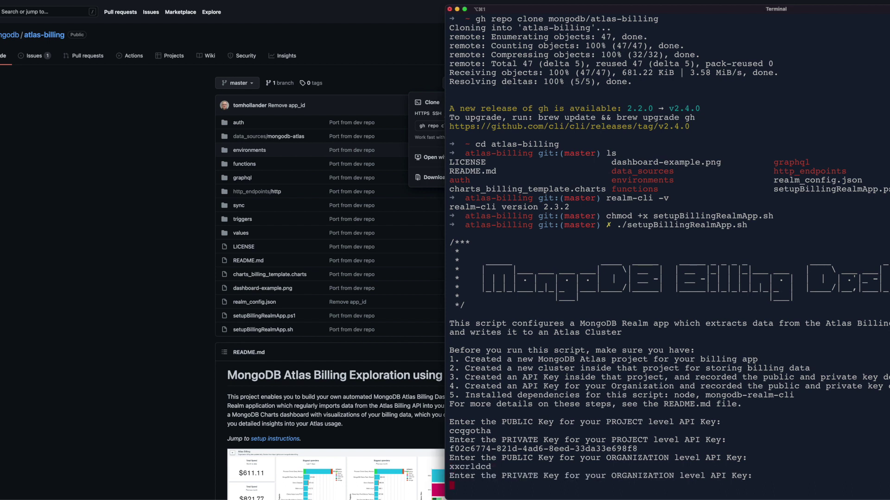
{"action": "key", "text": "super+Tab"}
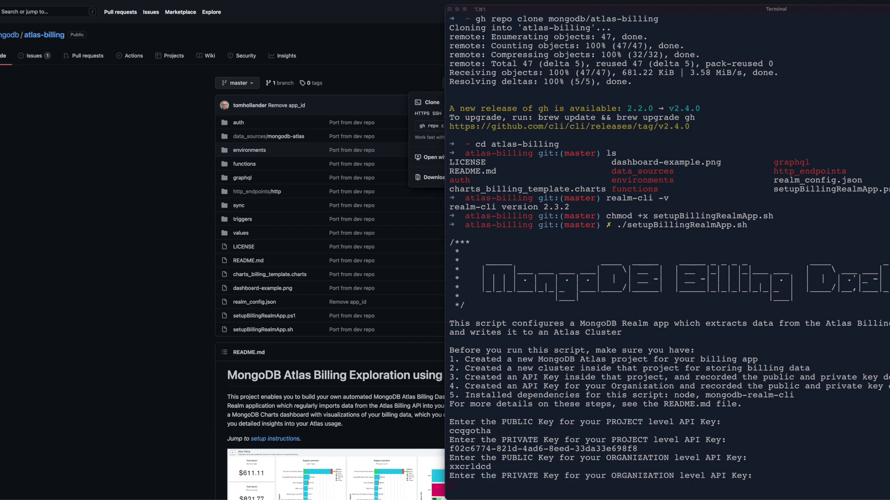
{"action": "left_click", "coordinate": [800, 465]}
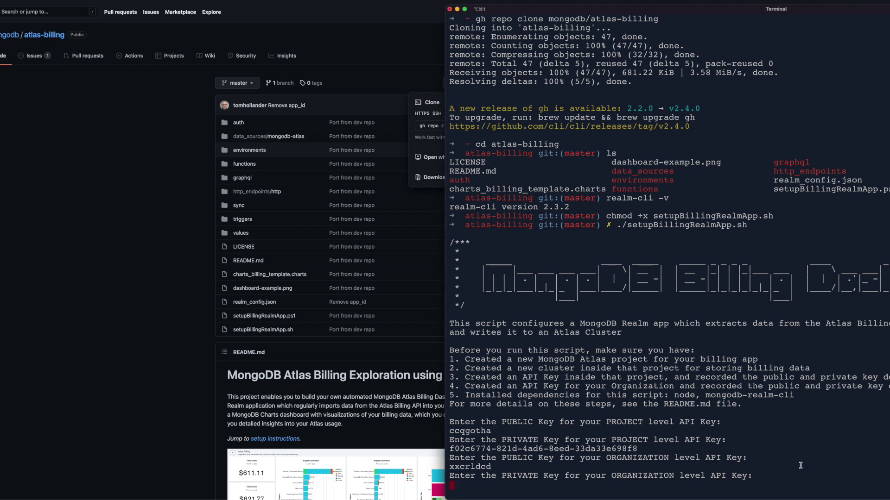
{"action": "key", "text": "super+v"}
{"action": "key", "text": "Return"}
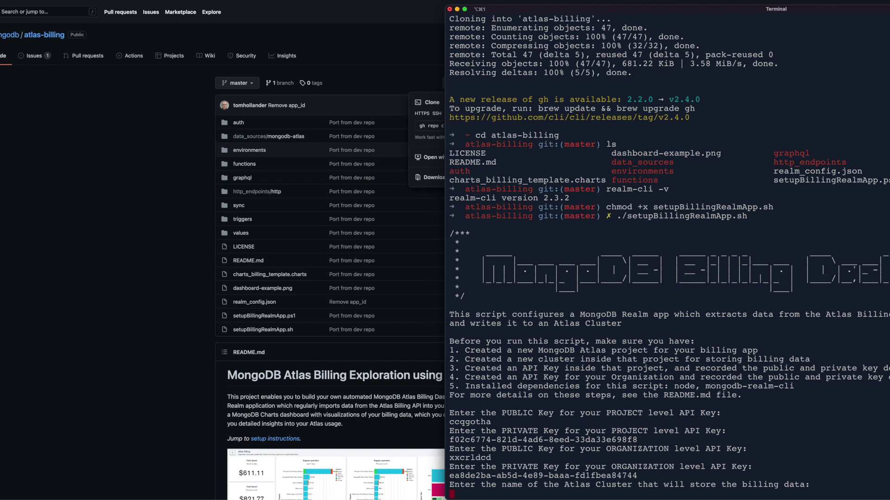
{"action": "type", "text": "billing"}
{"action": "key", "text": "Return"}
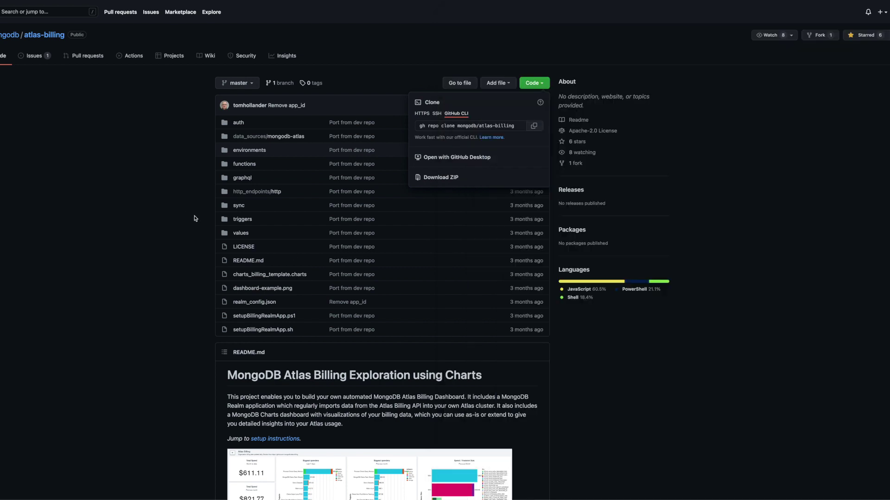
Step: Tile the repository browser to the left half so the terminal's deploy output stays visible
{"action": "left_click", "coordinate": [195, 219]}
{"action": "key", "text": "ctrl+alt+Left"}
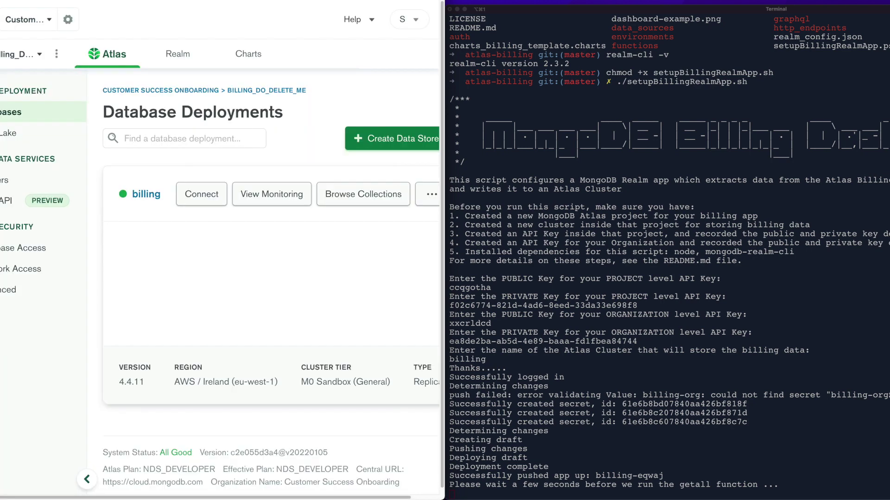
Step: Check the newly deployed app on the project's Realm tab, then go to Charts Dashboards
{"action": "left_click", "coordinate": [178, 54]}
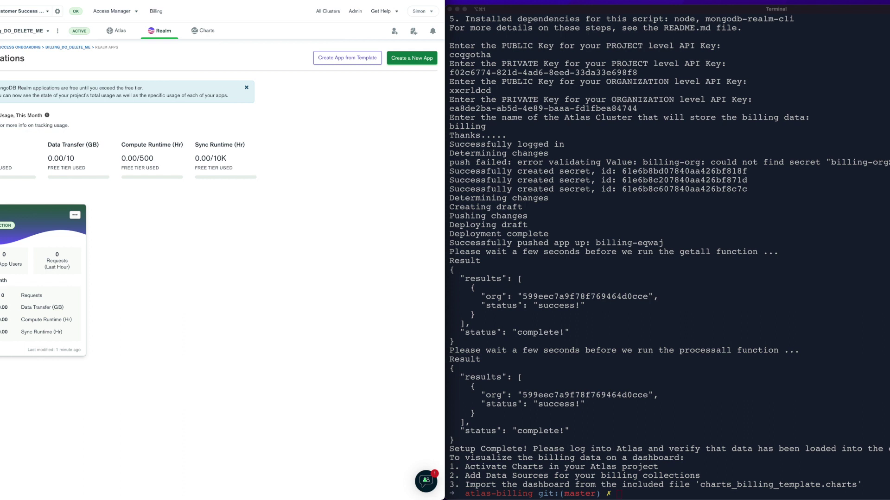
{"action": "left_click", "coordinate": [223, 1]}
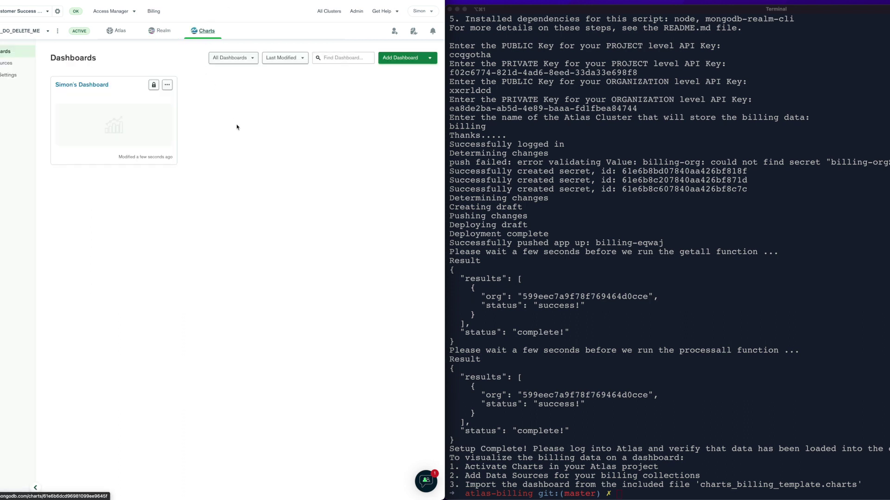
Step: Add the billing cluster's billing database as a Charts data source, then return to Dashboards
{"action": "left_click", "coordinate": [1, 67]}
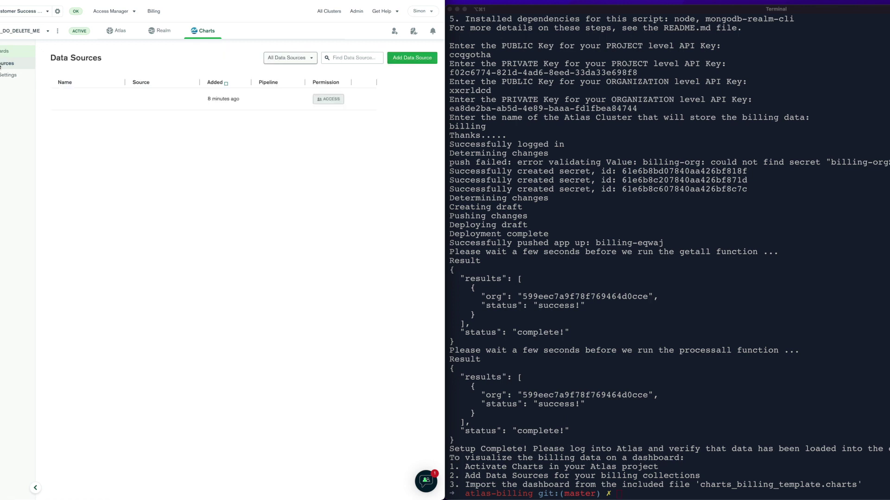
{"action": "left_click", "coordinate": [422, 59]}
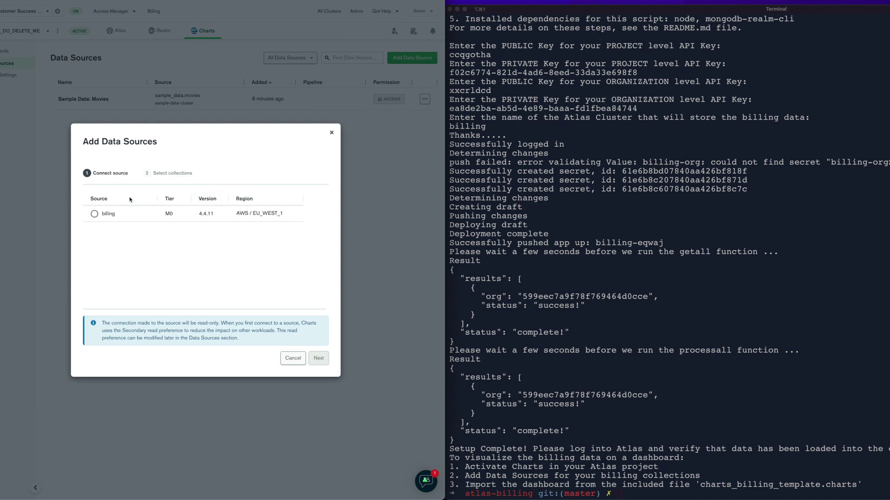
{"action": "left_click", "coordinate": [95, 214]}
{"action": "left_click", "coordinate": [318, 358]}
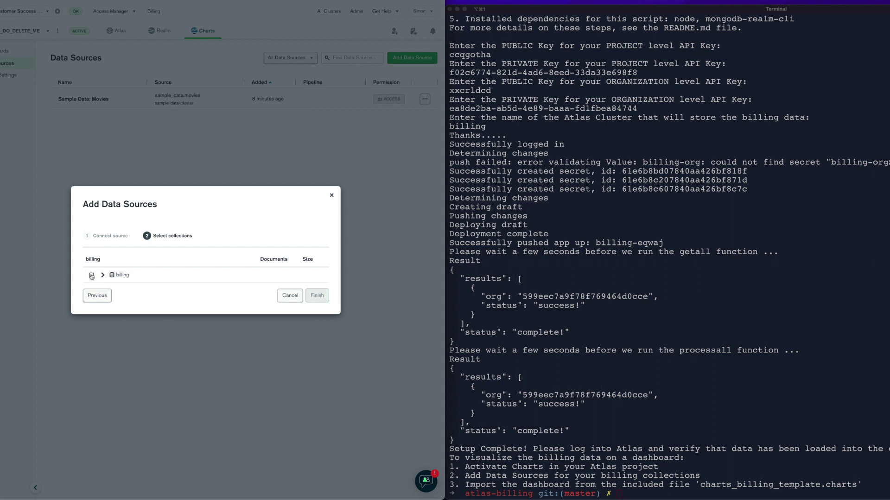
{"action": "left_click", "coordinate": [92, 276]}
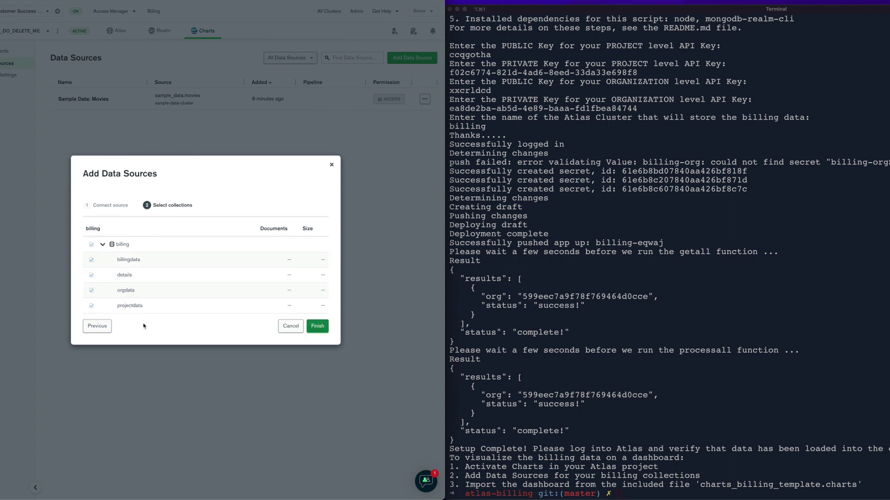
{"action": "left_click", "coordinate": [320, 328]}
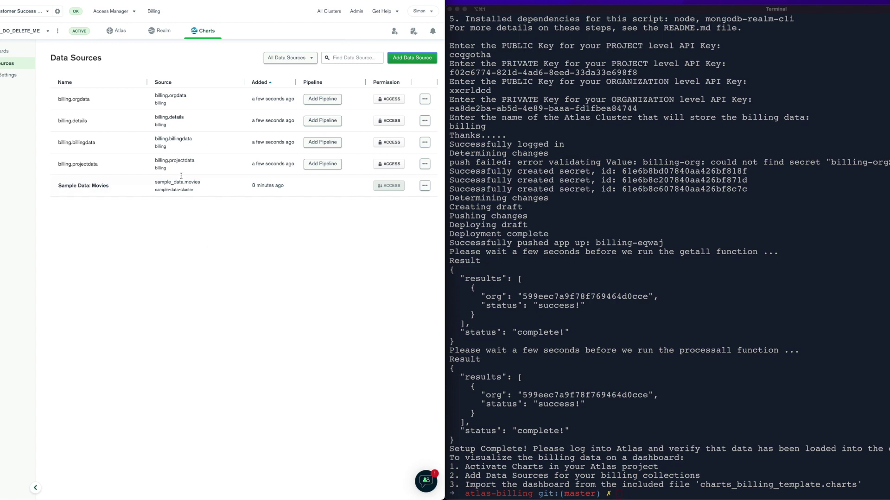
{"action": "left_click", "coordinate": [4, 52]}
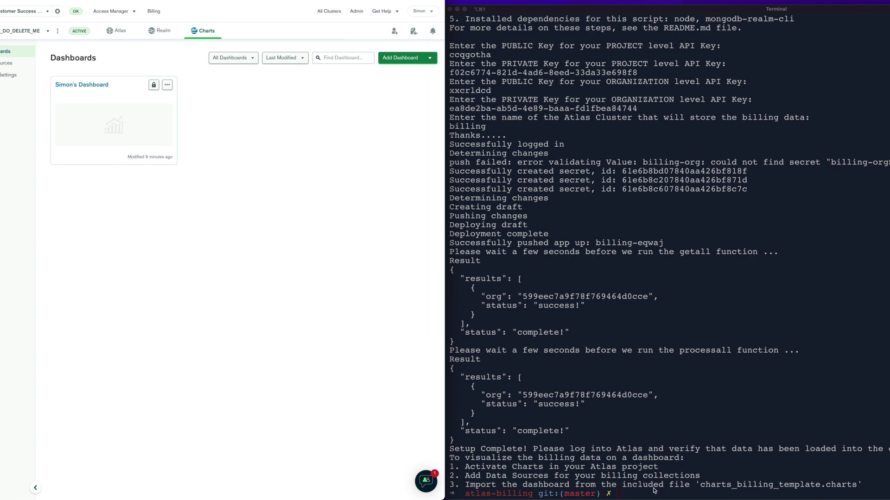
Step: List the atlas-billing folder to confirm charts_billing_template.charts is present locally
{"action": "left_click", "coordinate": [654, 490]}
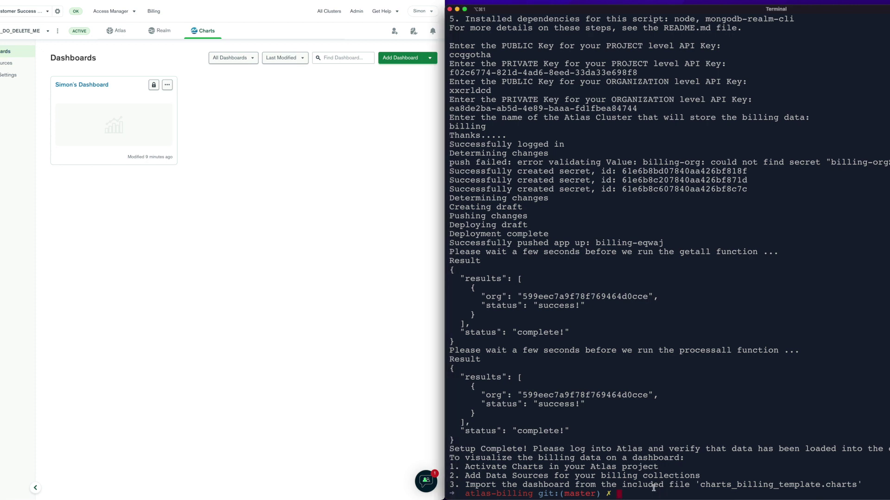
{"action": "type", "text": "ls"}
{"action": "key", "text": "Return"}
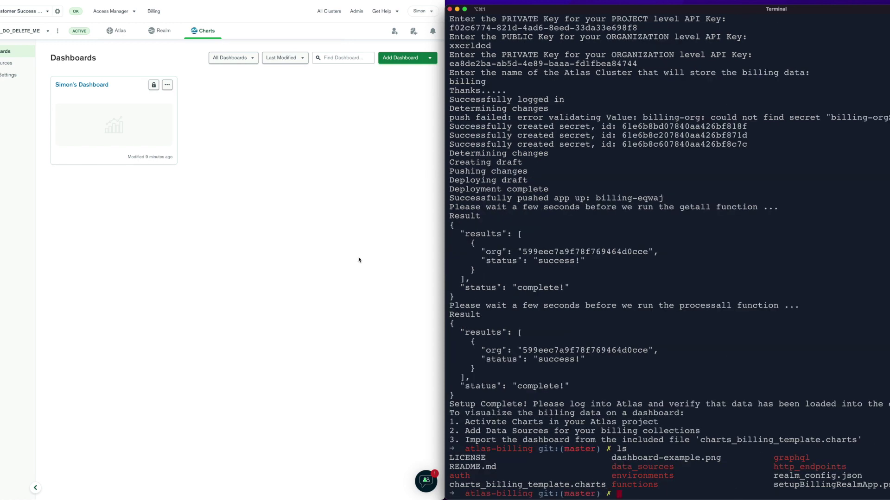
{"action": "left_click", "coordinate": [433, 59]}
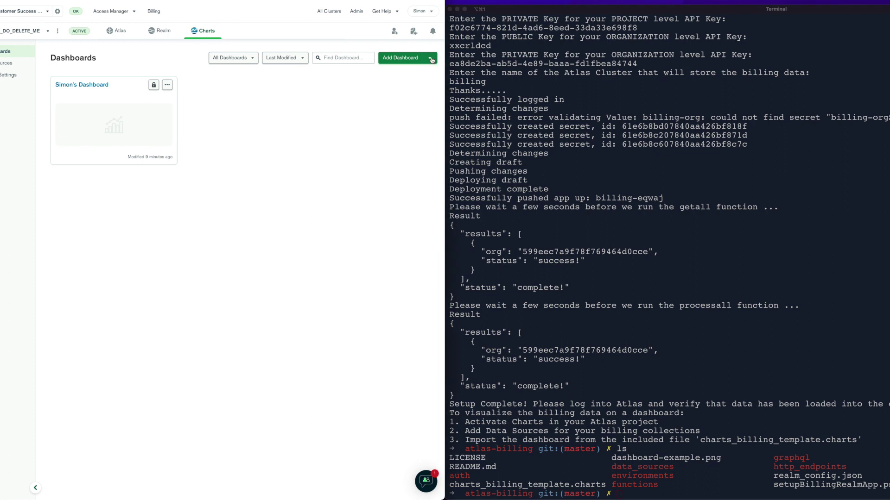
Step: Import atlas-billing/charts_billing_template.charts as a new dashboard, save it, and maximize the browser
{"action": "left_click", "coordinate": [431, 61]}
{"action": "left_click", "coordinate": [415, 74]}
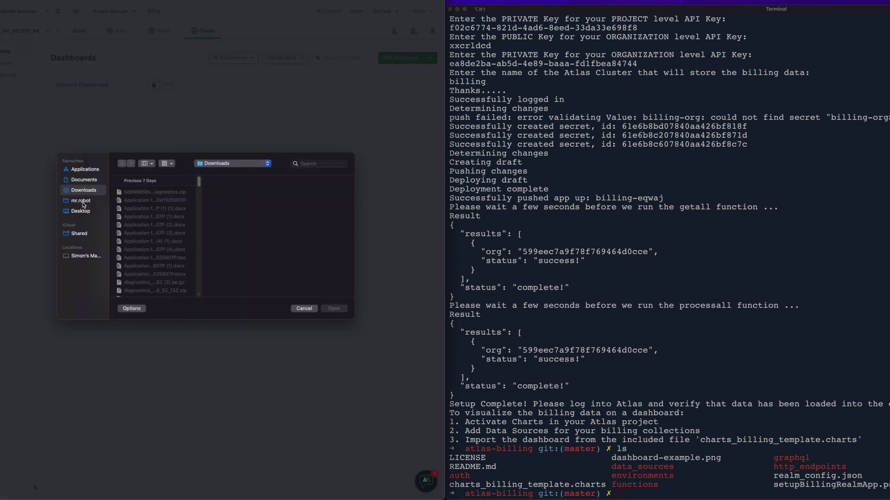
{"action": "left_click", "coordinate": [84, 205]}
{"action": "left_click", "coordinate": [148, 192]}
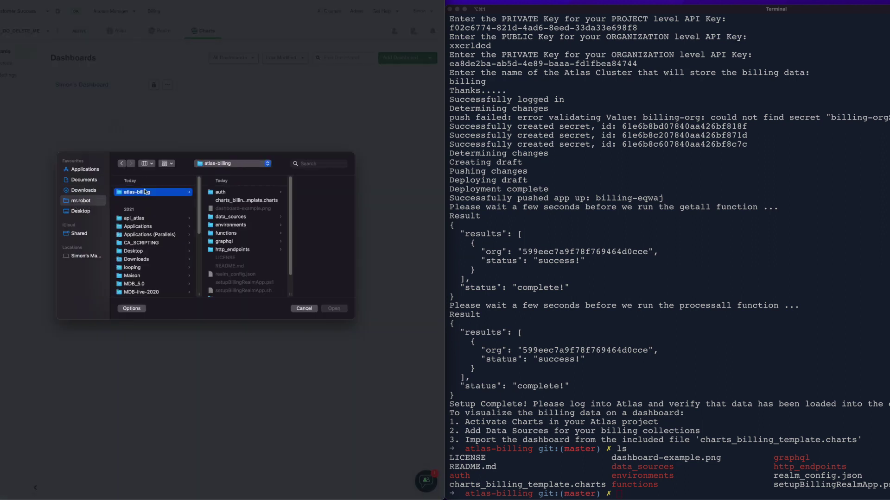
{"action": "left_click", "coordinate": [245, 201]}
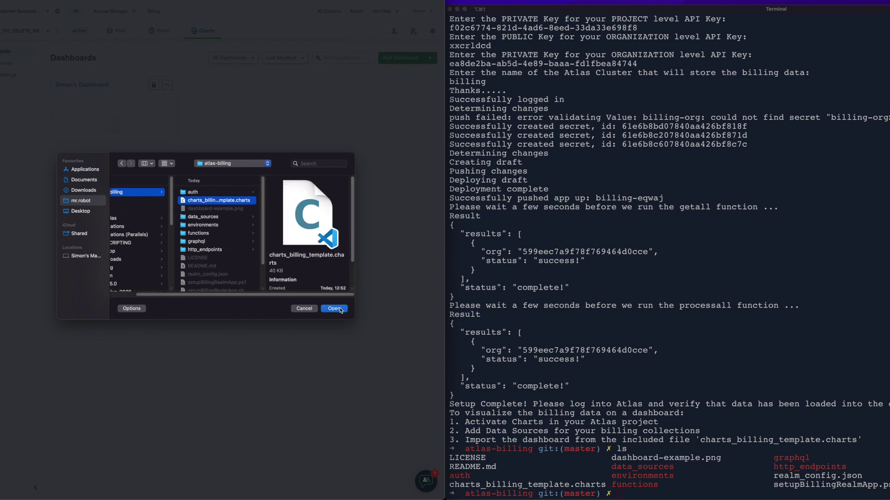
{"action": "left_click", "coordinate": [335, 309]}
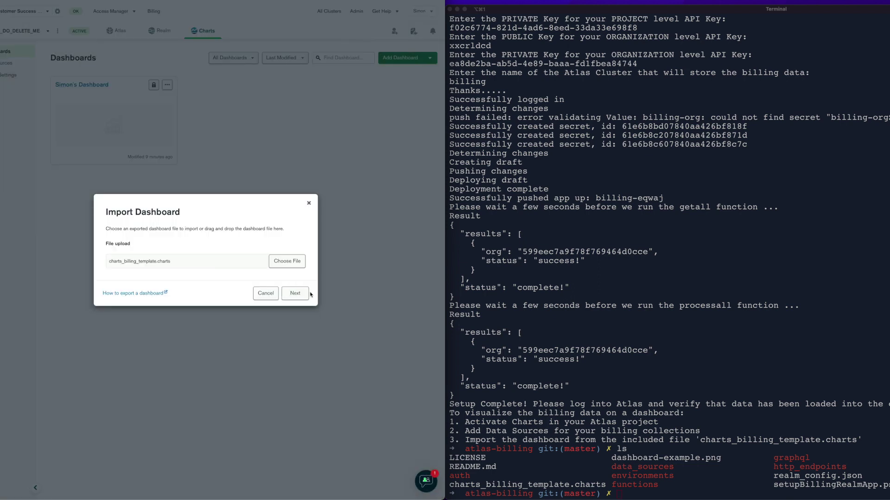
{"action": "left_click", "coordinate": [301, 296]}
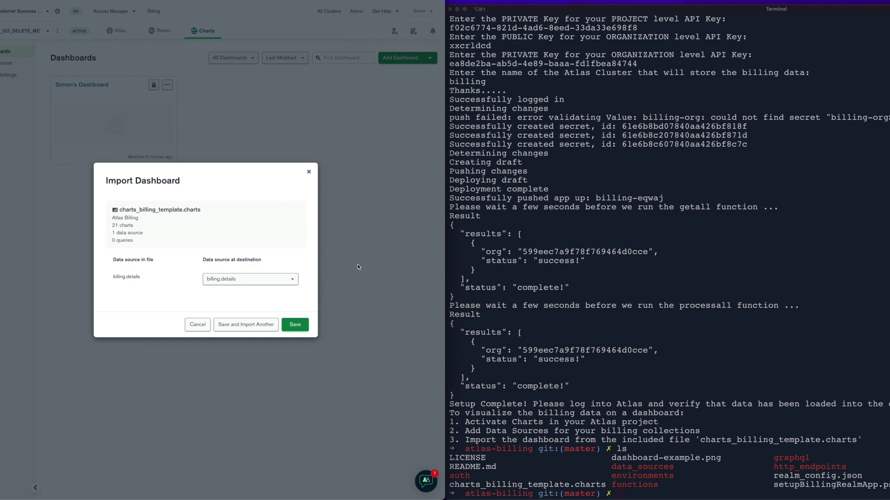
{"action": "left_click", "coordinate": [293, 325]}
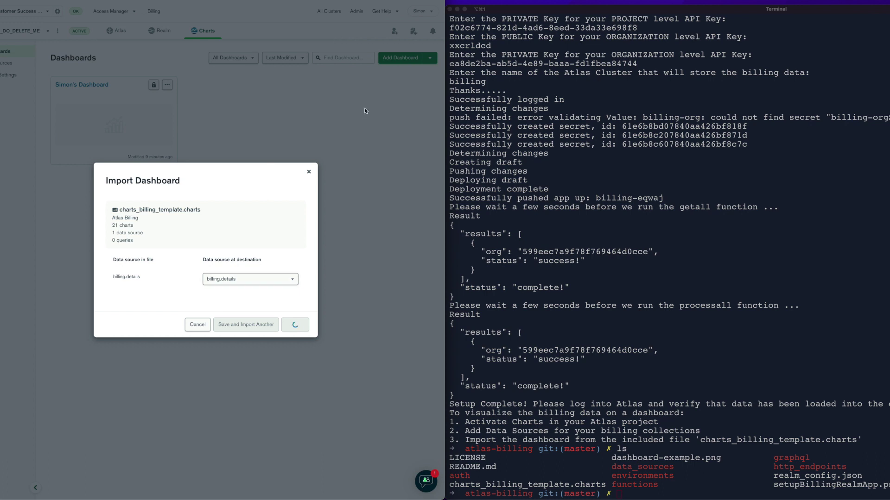
{"action": "key", "text": "ctrl+alt+Return"}
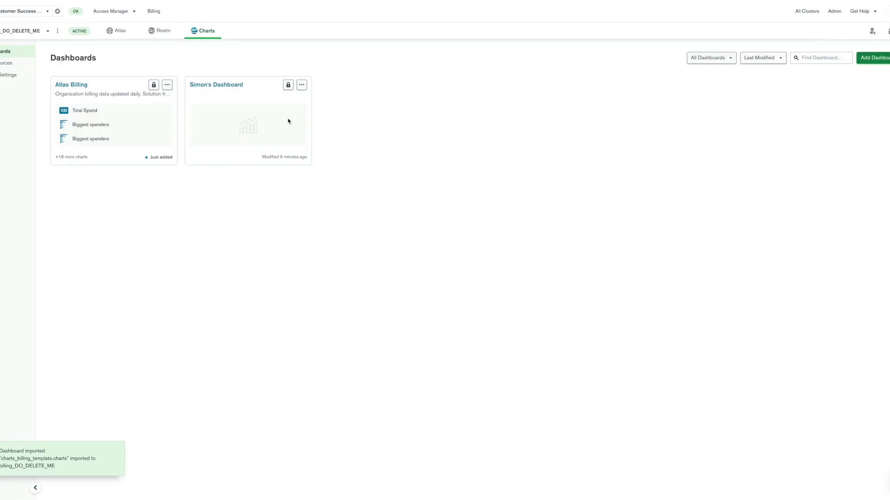
{"action": "left_click", "coordinate": [79, 87]}
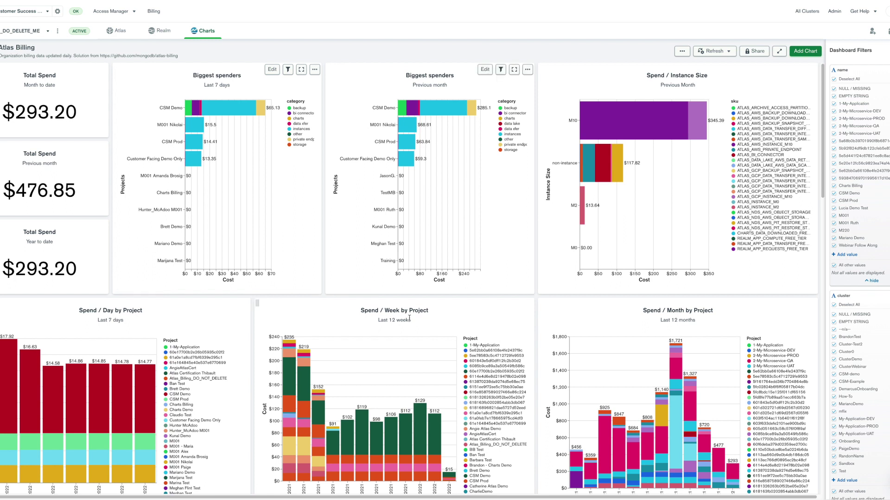
{"action": "scroll", "coordinate": [227, 306], "scroll_direction": "down", "scroll_amount": 1}
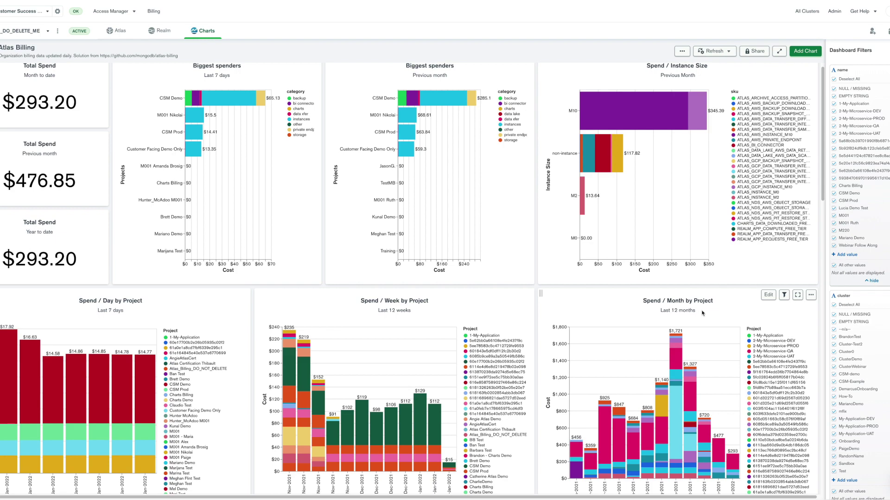
{"action": "scroll", "coordinate": [700, 316], "scroll_direction": "down", "scroll_amount": 3}
{"action": "scroll", "coordinate": [702, 313], "scroll_direction": "down", "scroll_amount": 10}
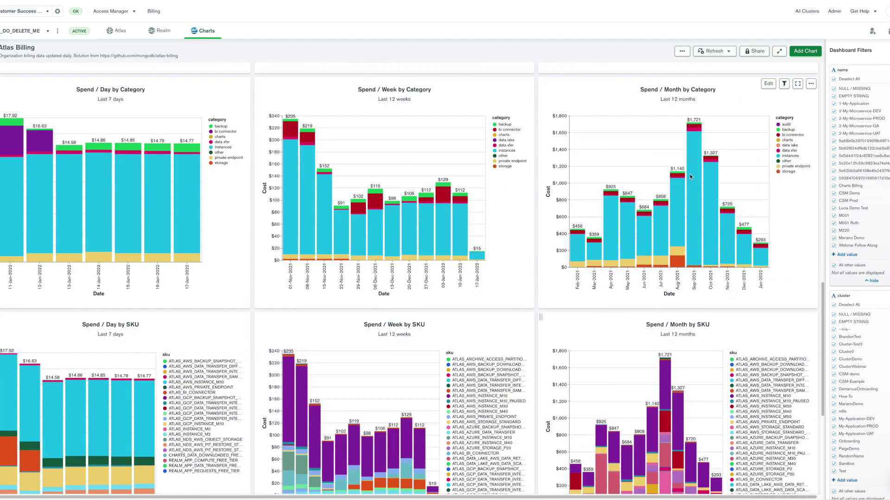
{"action": "scroll", "coordinate": [758, 375], "scroll_direction": "down", "scroll_amount": 1}
{"action": "scroll", "coordinate": [758, 376], "scroll_direction": "down", "scroll_amount": 2}
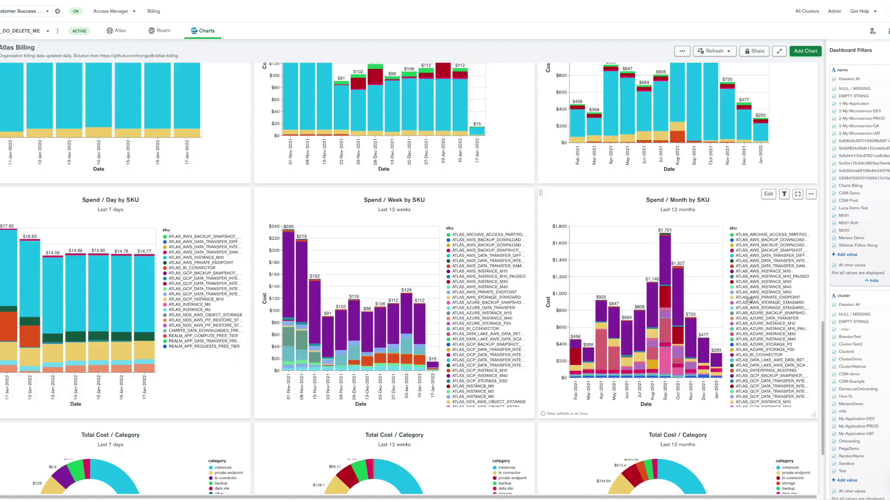
{"action": "scroll", "coordinate": [753, 281], "scroll_direction": "up", "scroll_amount": 15}
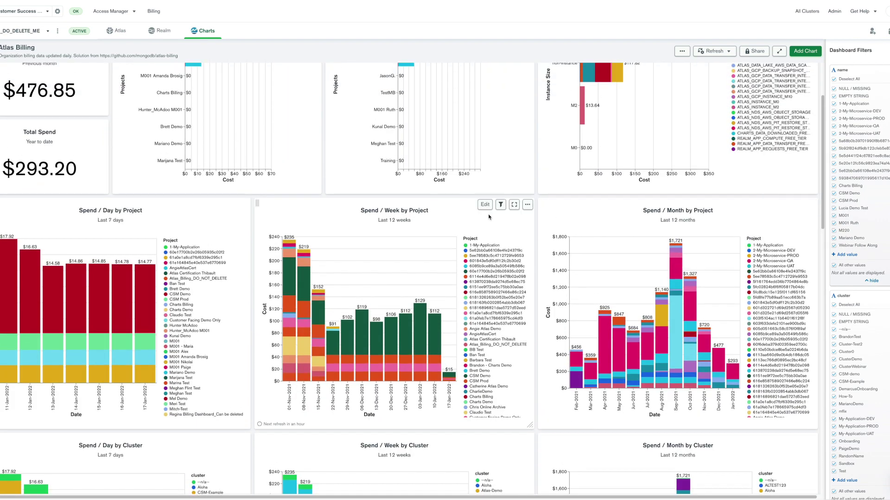
{"action": "scroll", "coordinate": [477, 209], "scroll_direction": "up", "scroll_amount": 1}
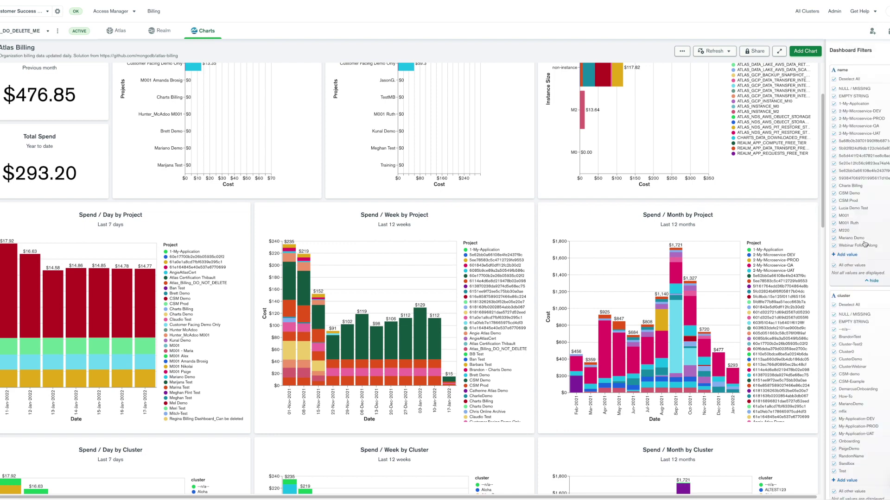
Step: Limit the dashboard's name filter to only the CSM Demo and CSM Prod projects
{"action": "left_click", "coordinate": [835, 80]}
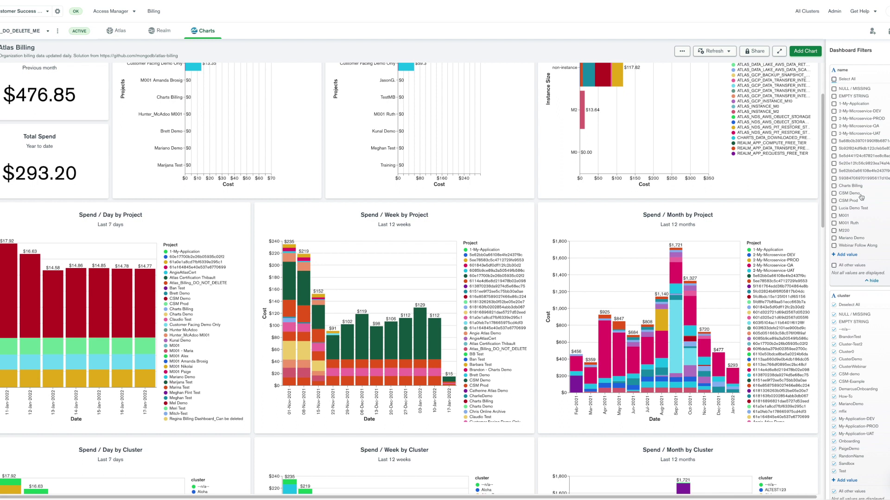
{"action": "left_click", "coordinate": [834, 193]}
{"action": "left_click", "coordinate": [834, 201]}
{"action": "scroll", "coordinate": [796, 214], "scroll_direction": "up", "scroll_amount": 3}
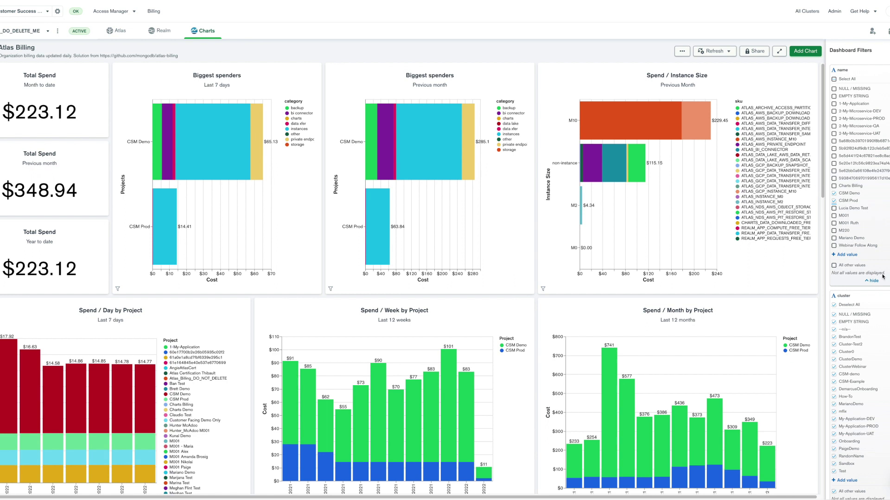
Step: Narrow the sku filter to ATLAS_AWS_BACKUP_SNAPSHOT alone and review the resulting backup-only charts
{"action": "scroll", "coordinate": [859, 334], "scroll_direction": "down", "scroll_amount": 3}
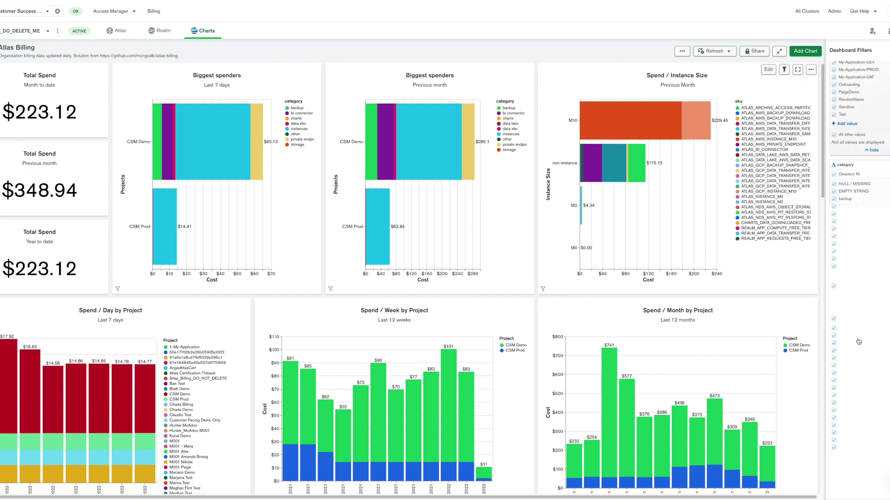
{"action": "scroll", "coordinate": [858, 342], "scroll_direction": "down", "scroll_amount": 2}
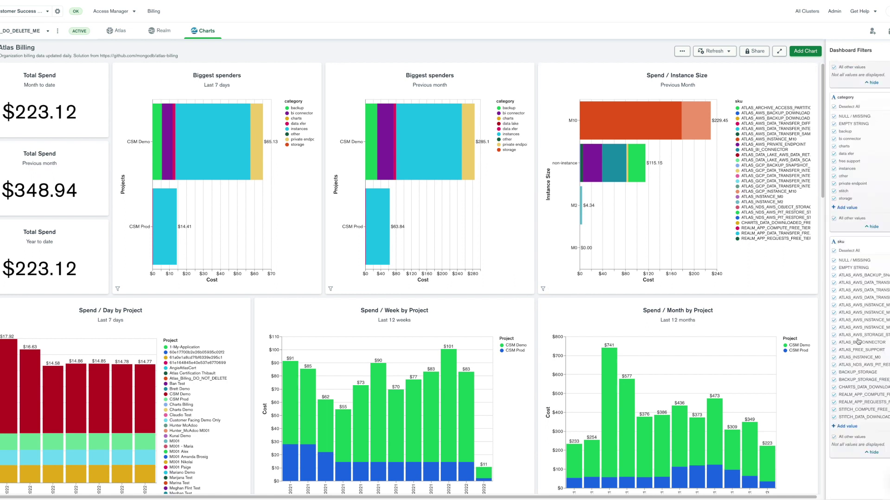
{"action": "left_click", "coordinate": [835, 251]}
{"action": "left_click", "coordinate": [834, 276]}
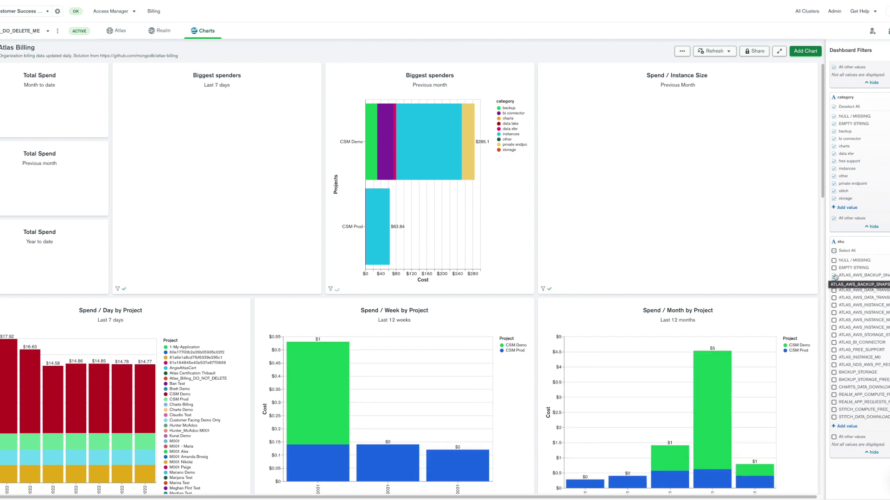
{"action": "left_click", "coordinate": [834, 282]}
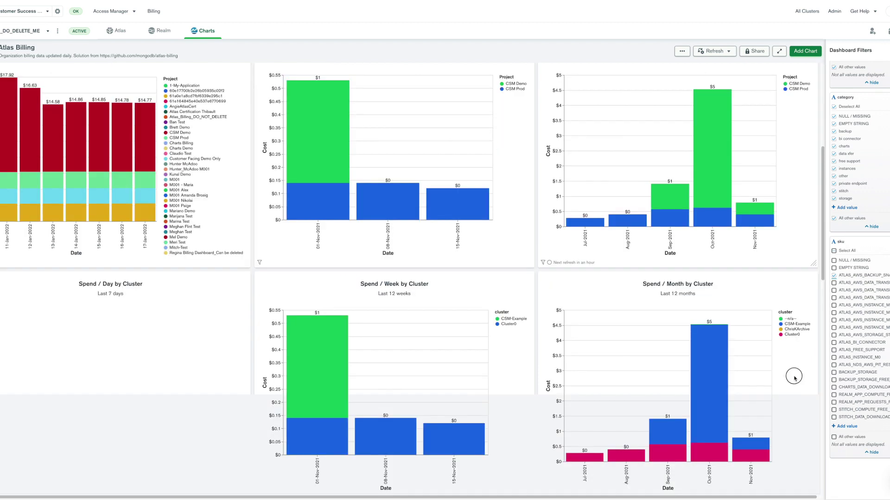
{"action": "scroll", "coordinate": [795, 378], "scroll_direction": "down", "scroll_amount": 5}
{"action": "scroll", "coordinate": [795, 379], "scroll_direction": "down", "scroll_amount": 2}
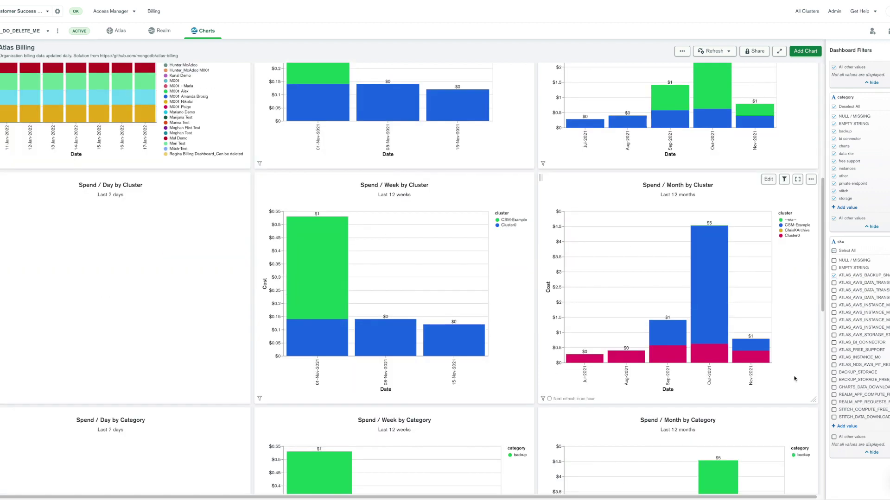
{"action": "scroll", "coordinate": [795, 371], "scroll_direction": "up", "scroll_amount": 1}
{"action": "scroll", "coordinate": [776, 154], "scroll_direction": "up", "scroll_amount": 3}
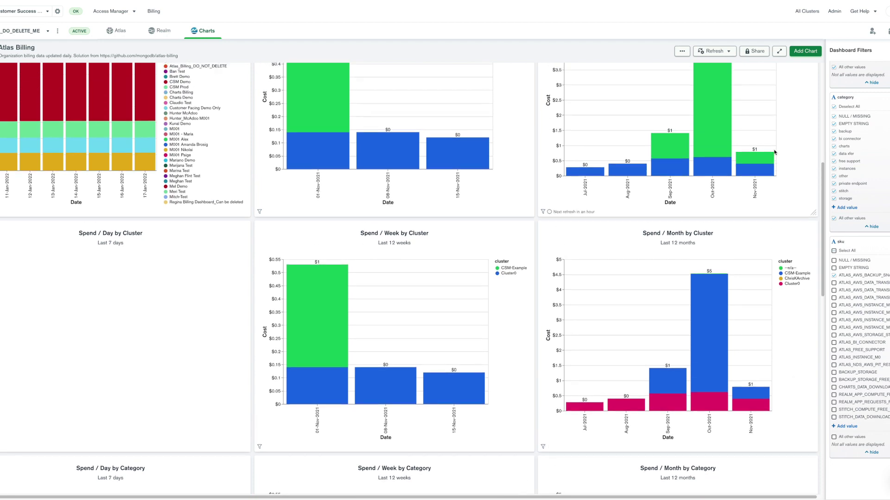
{"action": "scroll", "coordinate": [795, 285], "scroll_direction": "down", "scroll_amount": 7}
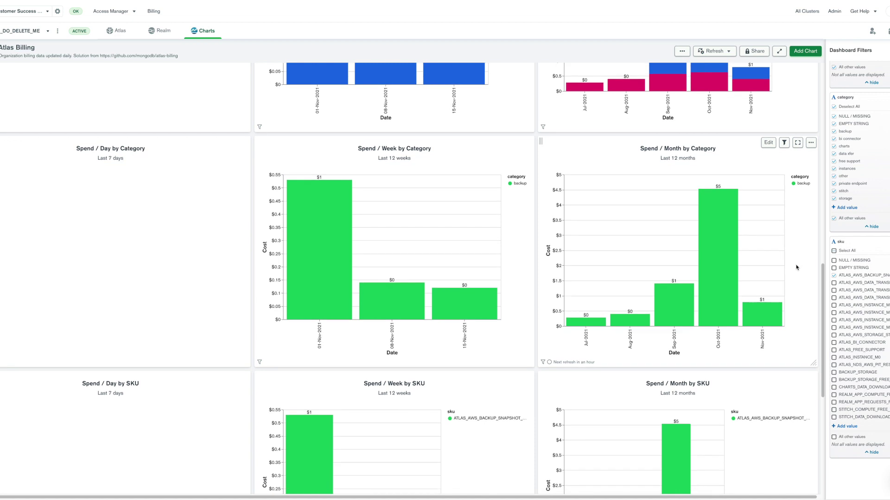
{"action": "scroll", "coordinate": [797, 267], "scroll_direction": "down", "scroll_amount": 2}
{"action": "scroll", "coordinate": [795, 270], "scroll_direction": "down", "scroll_amount": 1}
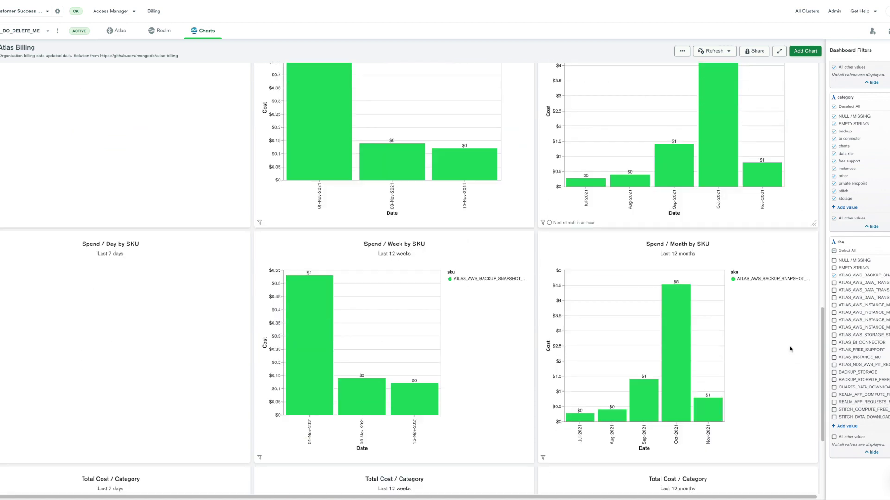
Step: Re-include every SKU and clear the category filter down to backup
{"action": "left_click", "coordinate": [834, 252]}
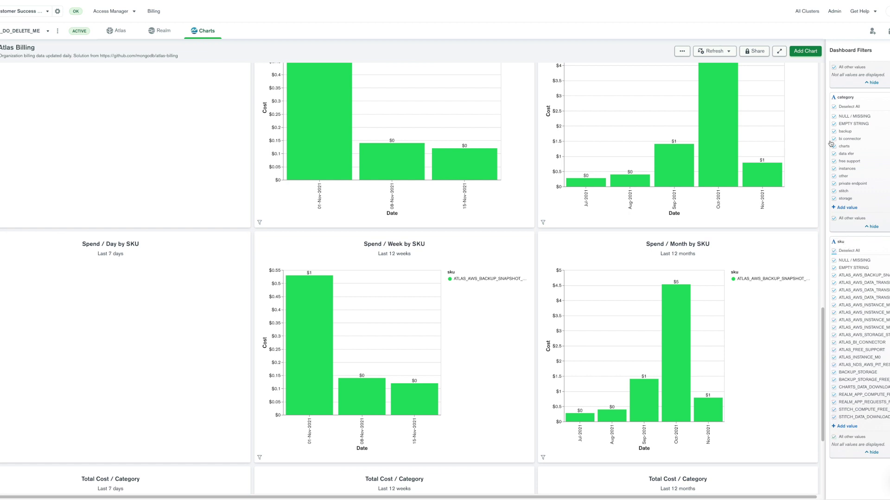
{"action": "scroll", "coordinate": [839, 111], "scroll_direction": "up", "scroll_amount": 1}
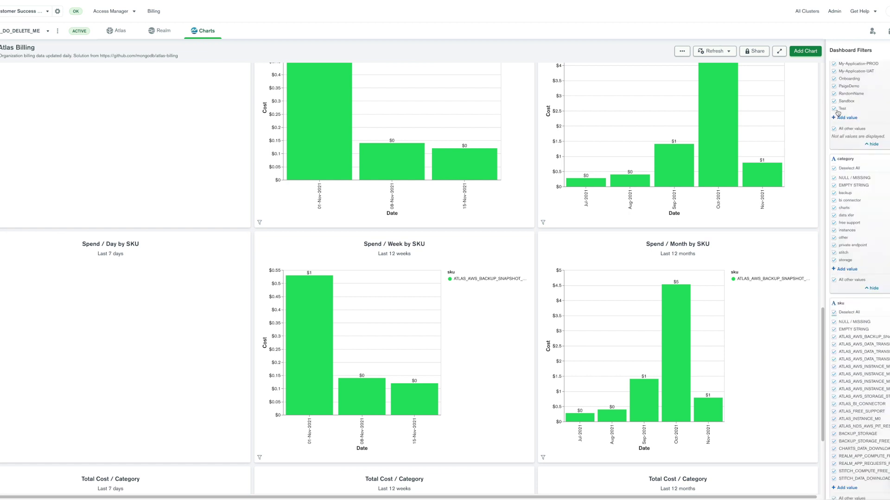
{"action": "left_click", "coordinate": [834, 169]}
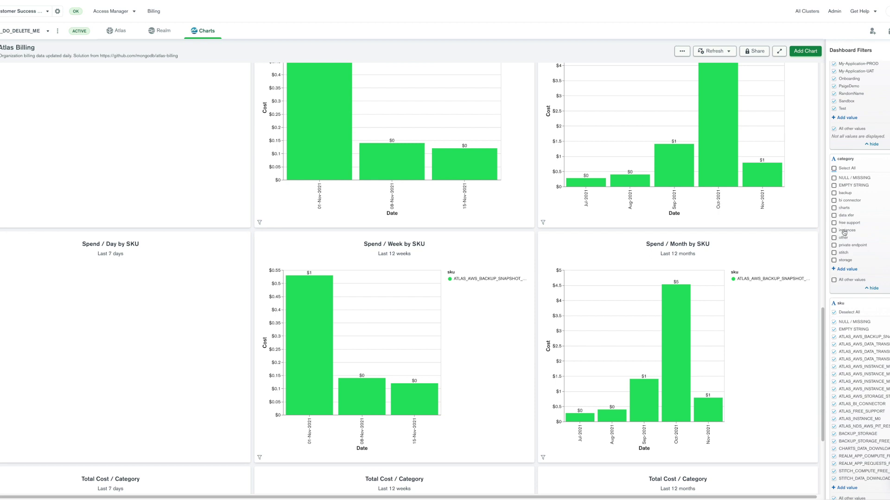
{"action": "left_click", "coordinate": [833, 193]}
{"action": "left_click", "coordinate": [834, 196]}
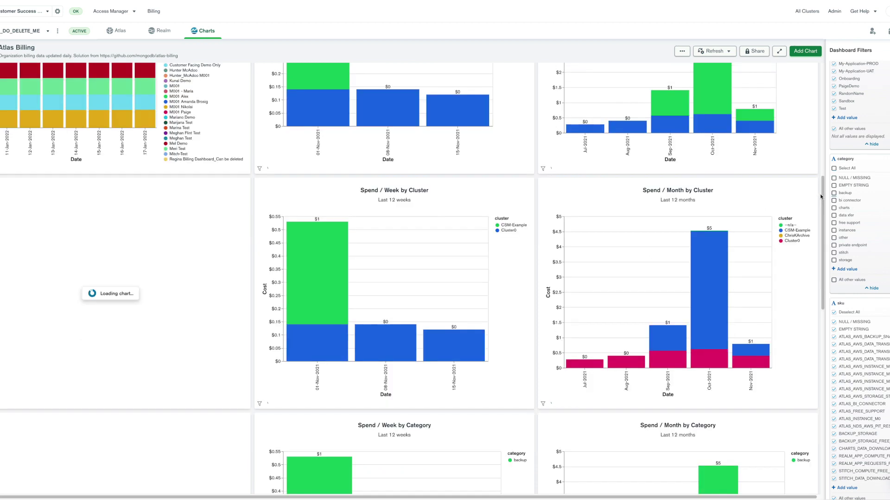
Step: Confirm the backup-only category filter so the monthly category chart peaks at $31
{"action": "scroll", "coordinate": [812, 175], "scroll_direction": "up", "scroll_amount": 9}
{"action": "scroll", "coordinate": [809, 168], "scroll_direction": "up", "scroll_amount": 2}
{"action": "scroll", "coordinate": [811, 194], "scroll_direction": "up", "scroll_amount": 1}
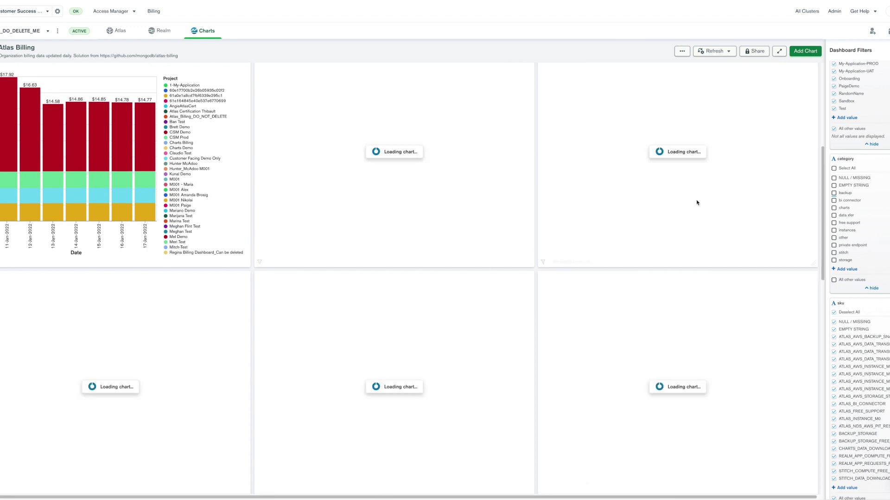
{"action": "scroll", "coordinate": [700, 212], "scroll_direction": "up", "scroll_amount": 1}
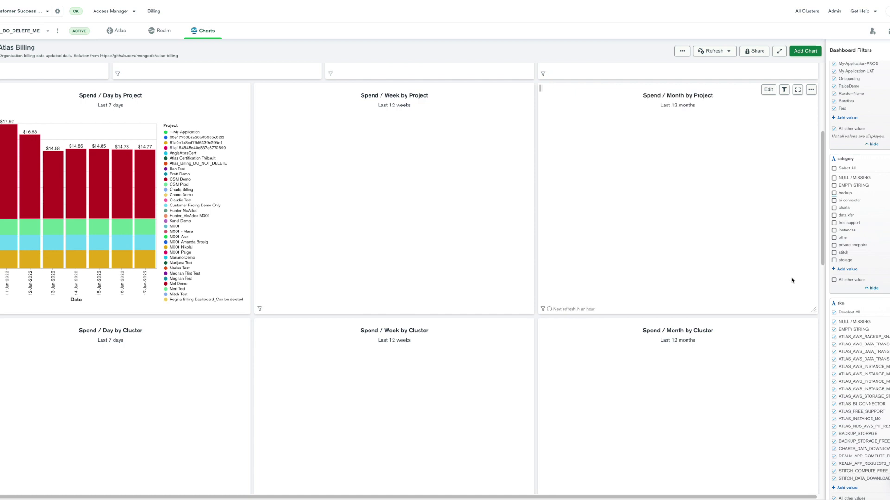
{"action": "scroll", "coordinate": [791, 280], "scroll_direction": "down", "scroll_amount": 5}
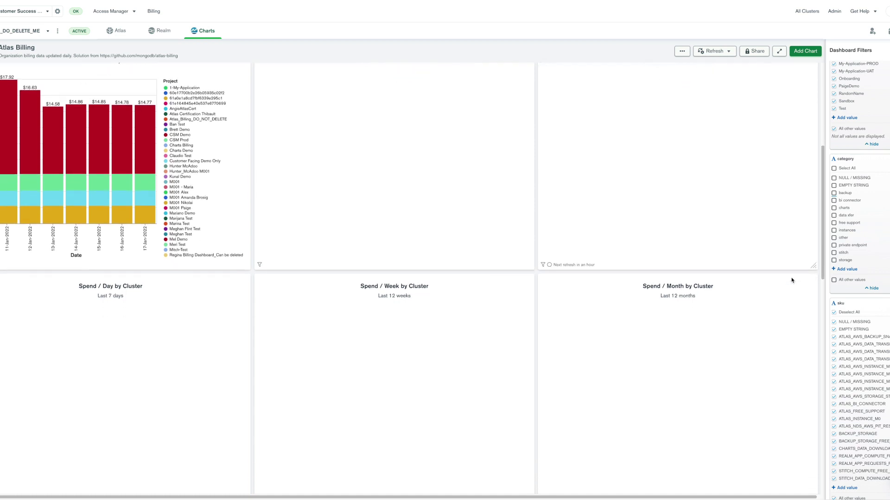
{"action": "scroll", "coordinate": [790, 280], "scroll_direction": "down", "scroll_amount": 3}
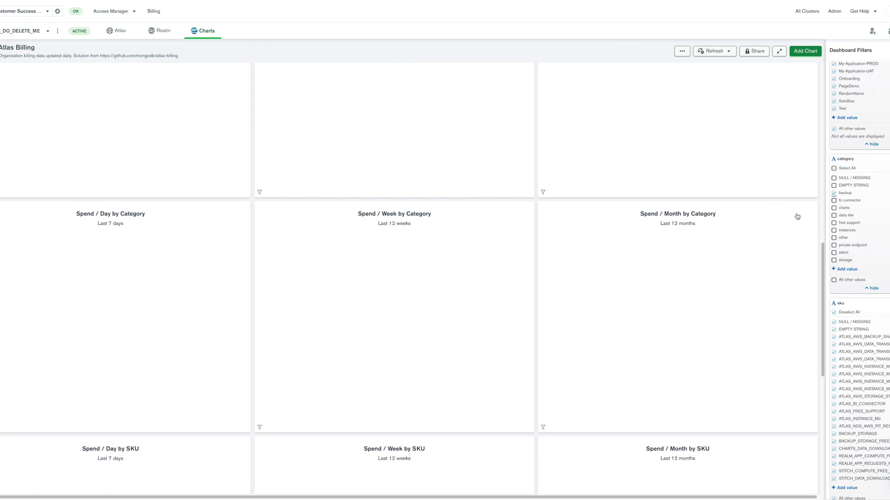
{"action": "left_click", "coordinate": [835, 194]}
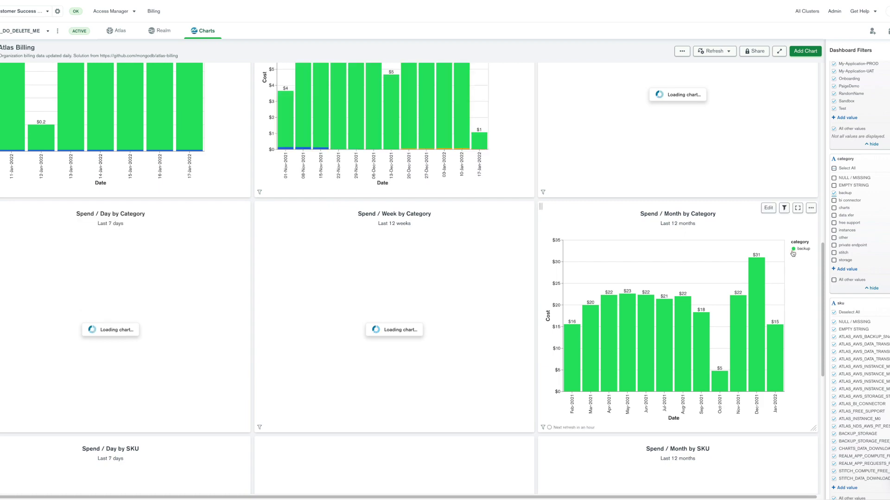
{"action": "scroll", "coordinate": [793, 251], "scroll_direction": "up", "scroll_amount": 4}
Step: Return to the project's Realm applications page with its free-tier usage summary
{"action": "scroll", "coordinate": [793, 252], "scroll_direction": "up", "scroll_amount": 8}
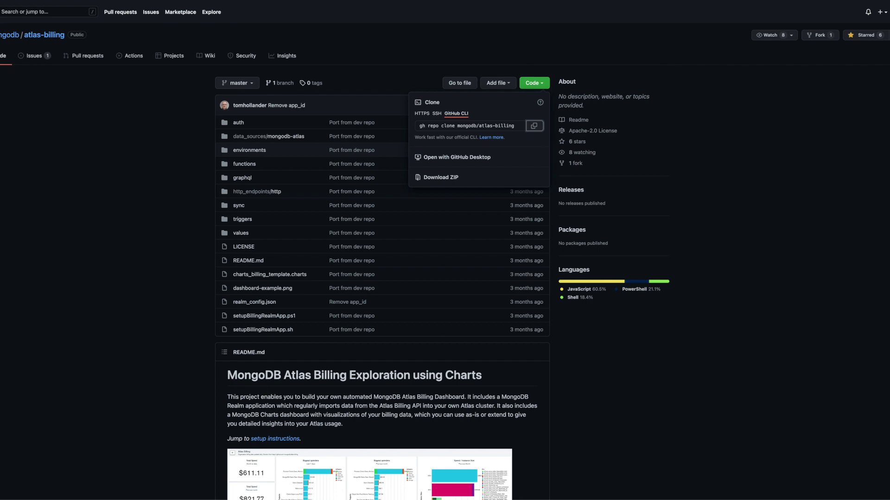
{"action": "key", "text": "ctrl+Tab"}
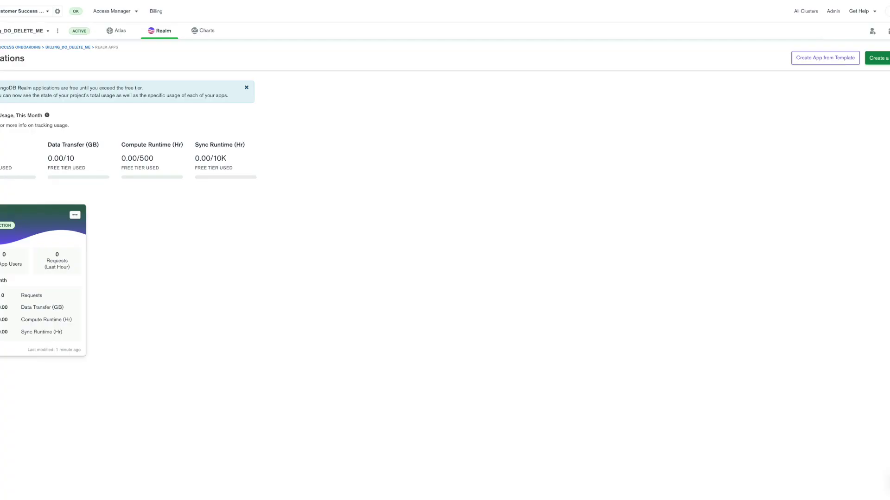